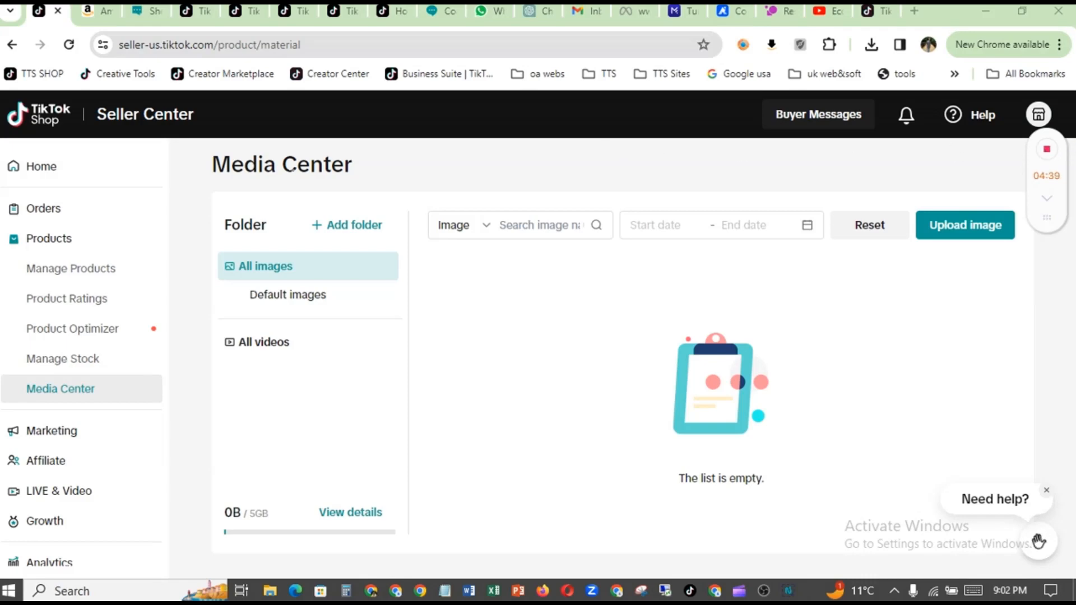
Step: Open the shop's product management list and start adding a new product
click(77, 272)
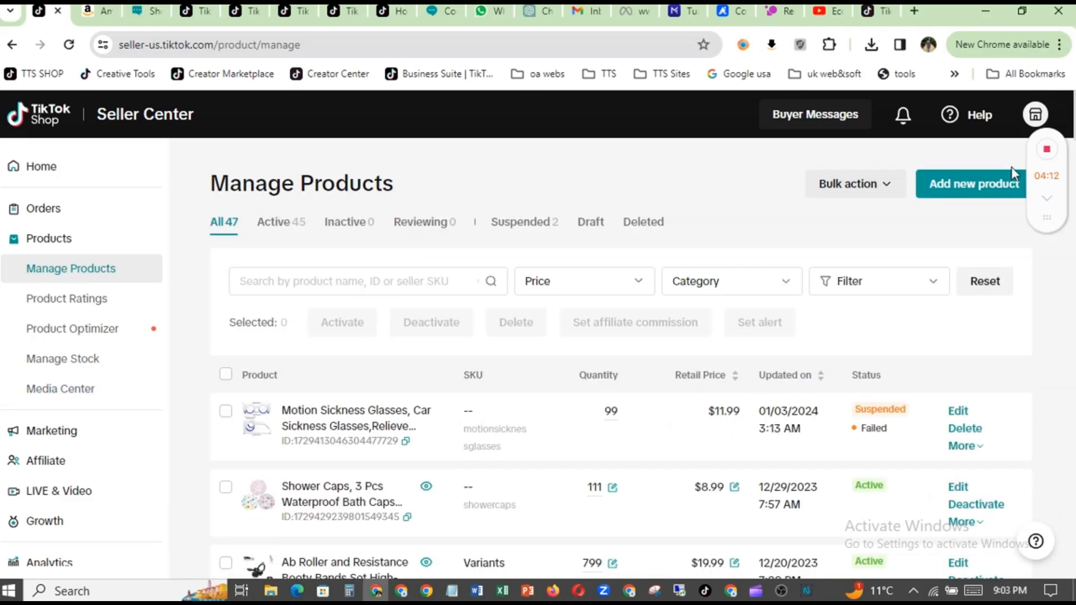
click(956, 185)
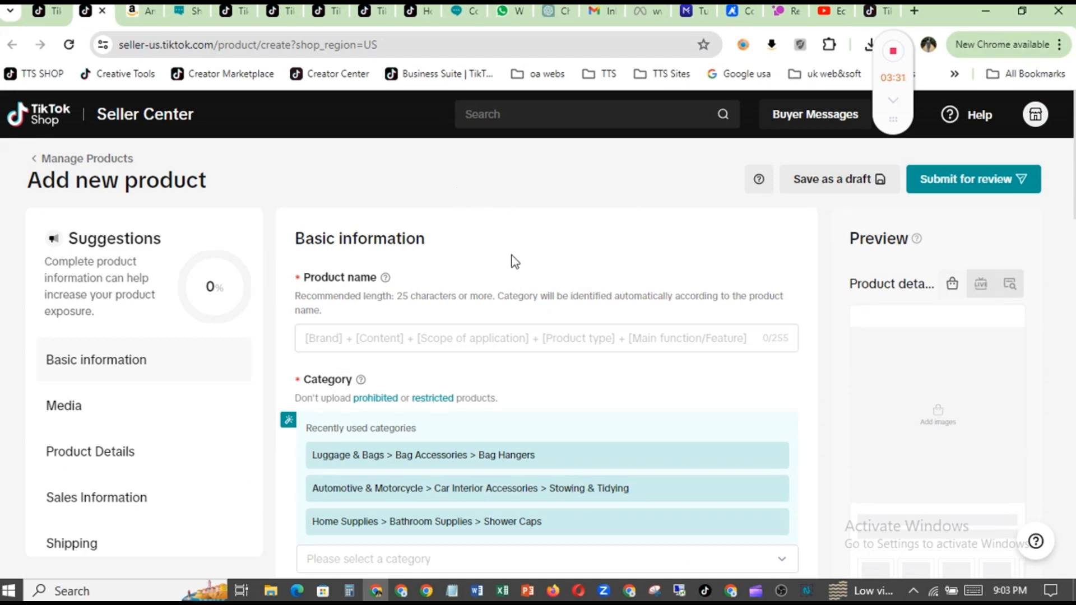
Step: Look through the blank product form, from product name and category to media, product details, sales information and shipping
click(518, 338)
click(326, 311)
drag(303, 277, 384, 283)
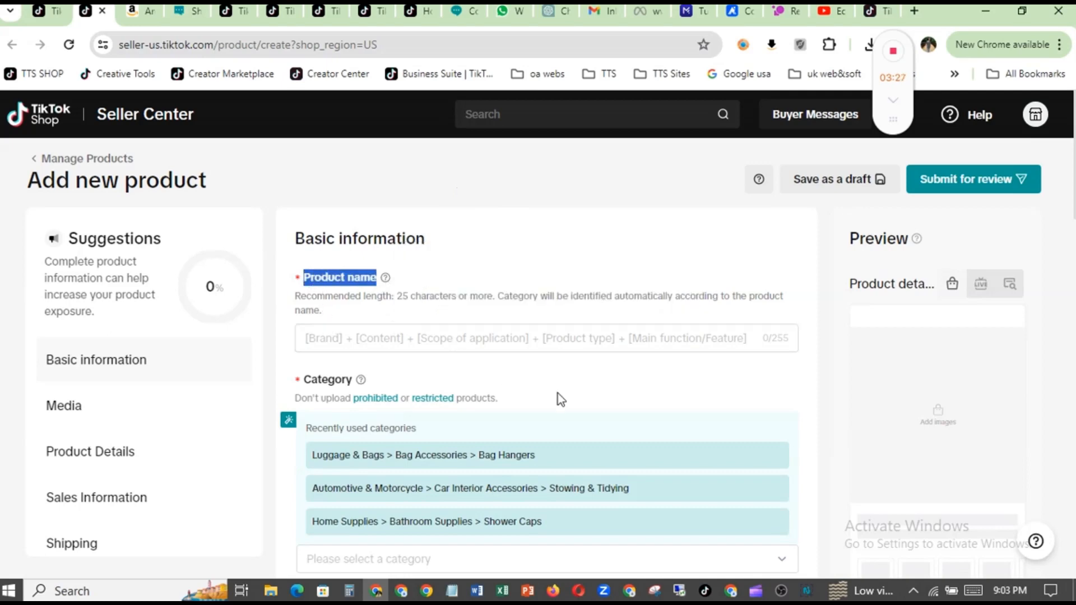
scroll(1058, 227, down, 4)
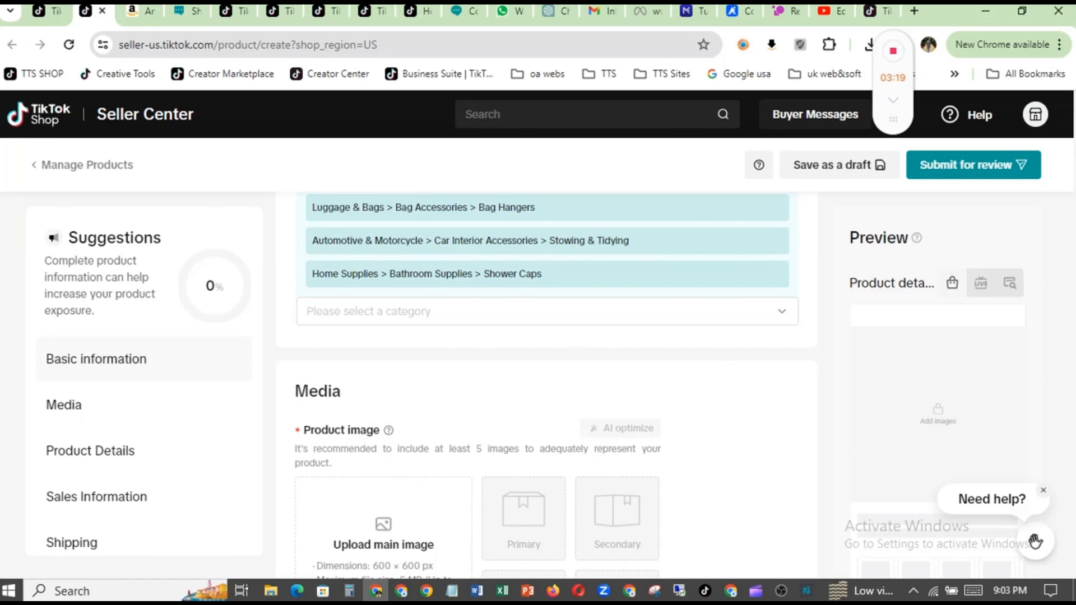
scroll(547, 387, down, 5)
scroll(547, 386, down, 3)
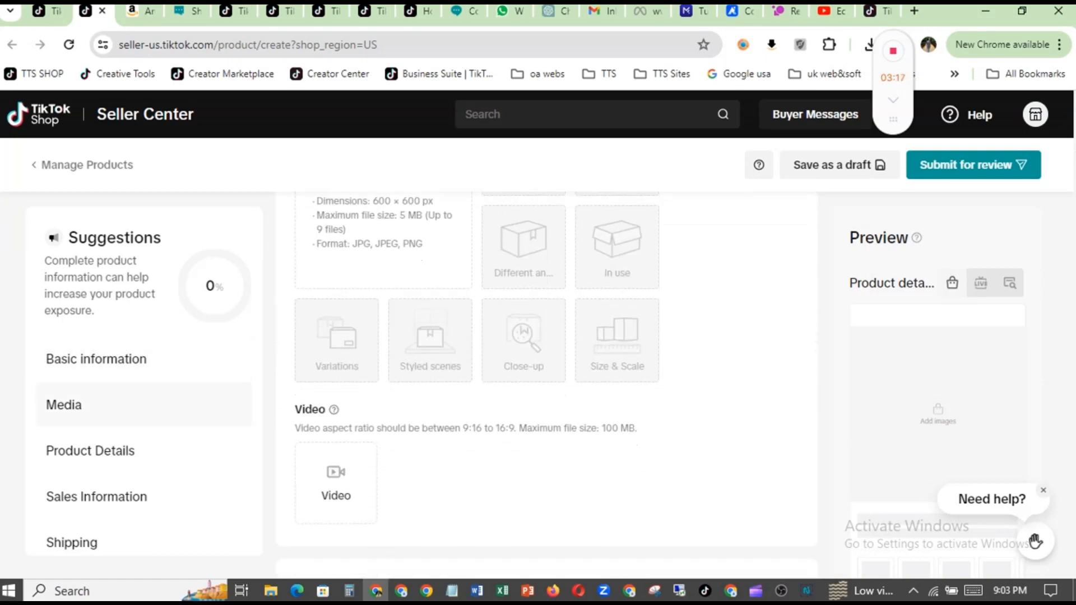
scroll(547, 387, down, 5)
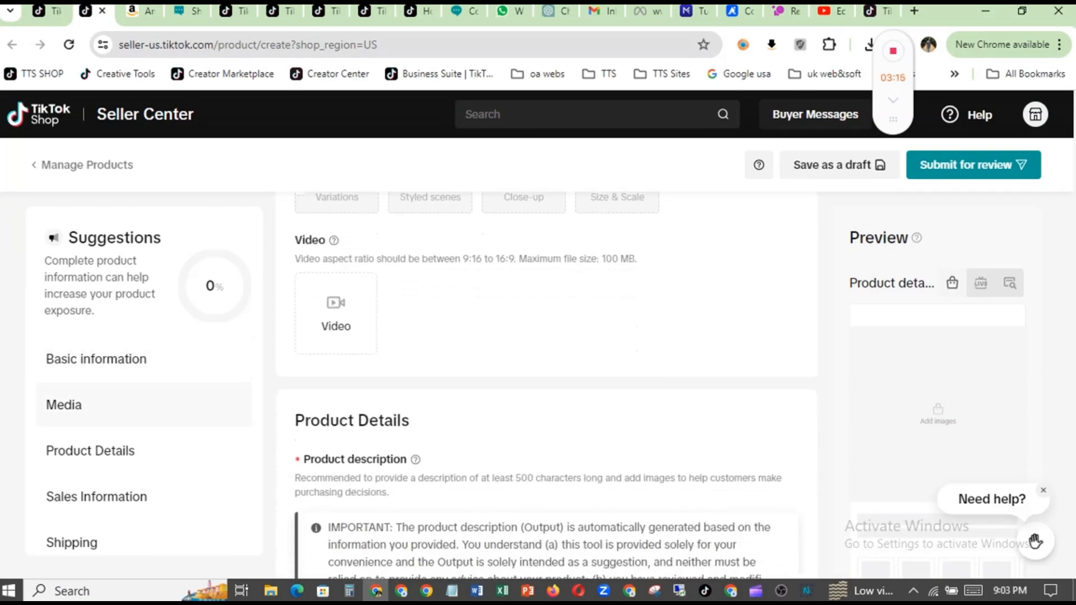
scroll(546, 387, down, 6)
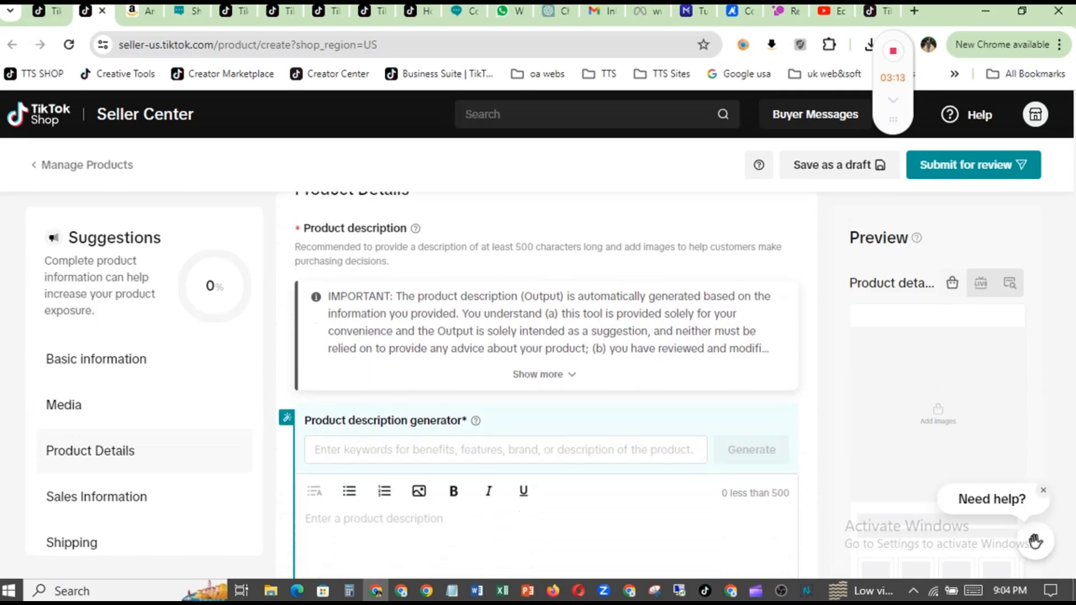
scroll(546, 386, down, 1)
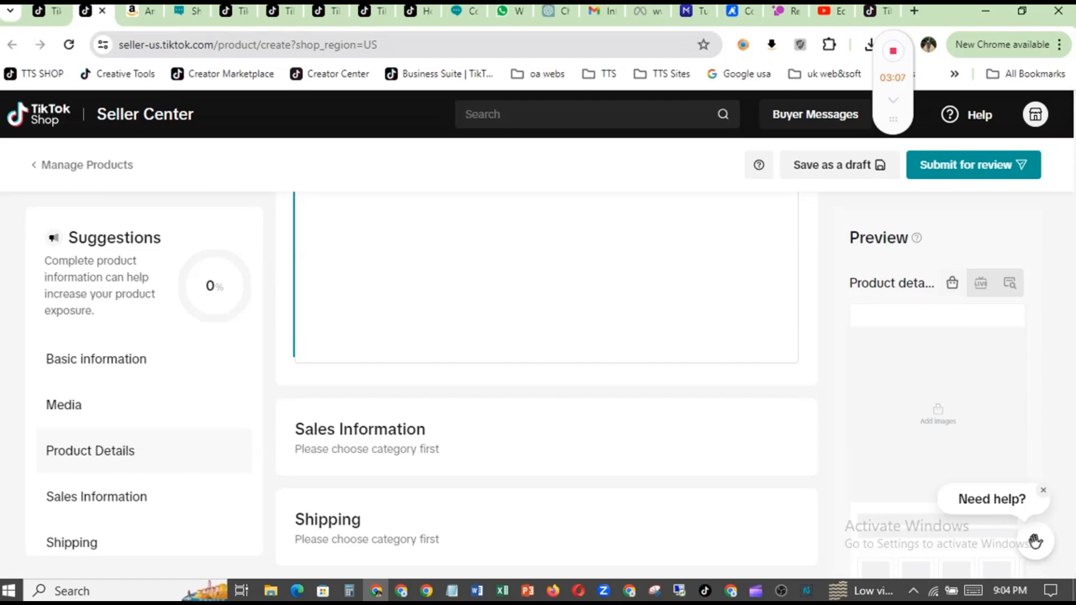
scroll(1069, 348, up, 15)
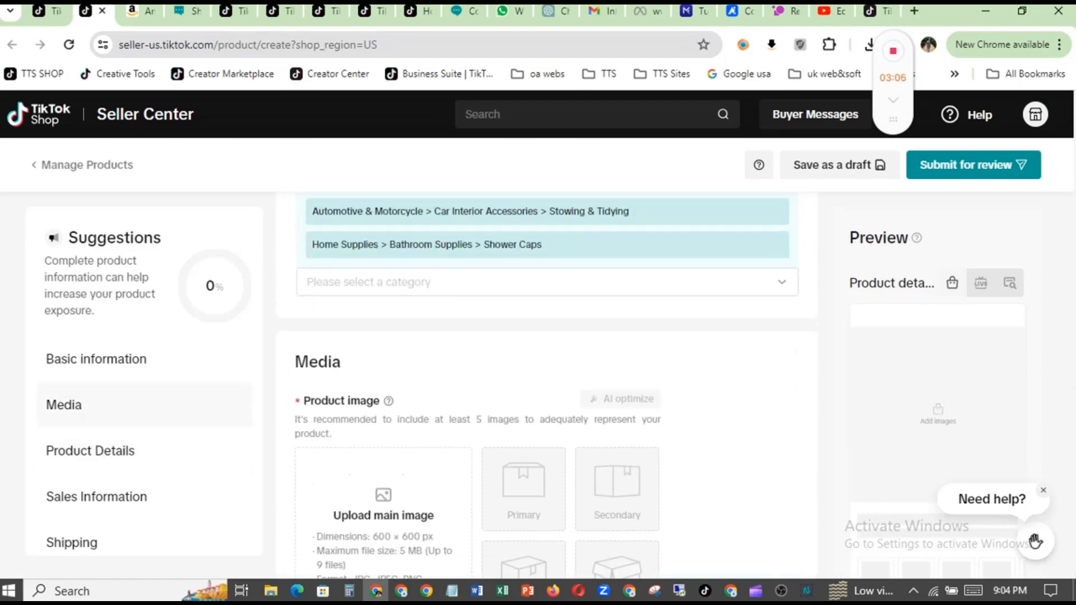
scroll(592, 202, up, 3)
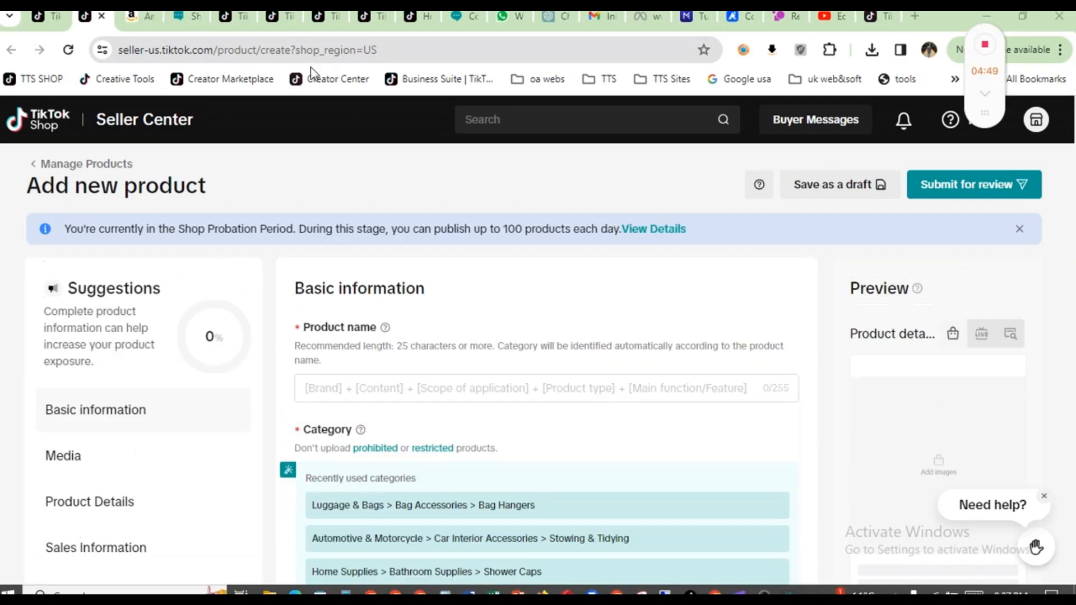
Step: Take the title from the Amazon pencil listing and enter "Woodcased #2 Pencils, Pre-sharpened, HB Lead Bulk Box, 150 Count, Yellow" as product name
mouse_move(145, 24)
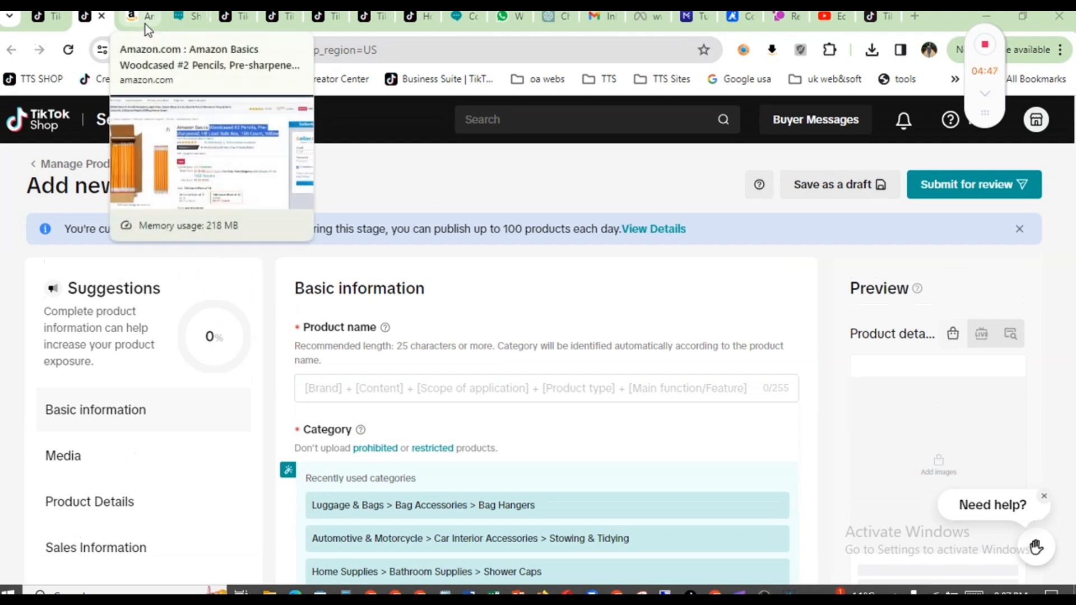
click(146, 25)
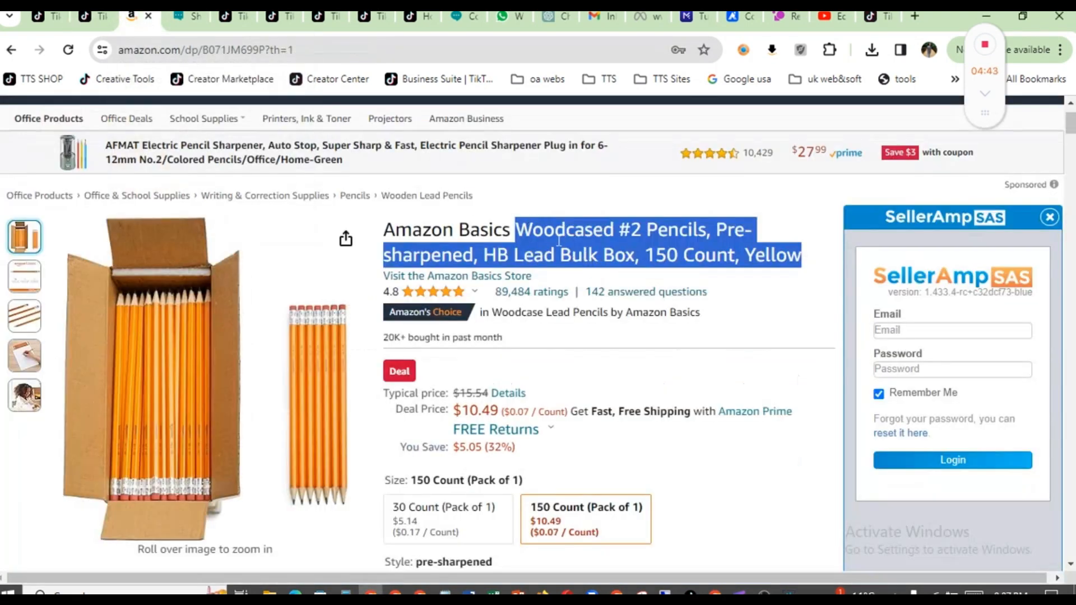
click(88, 24)
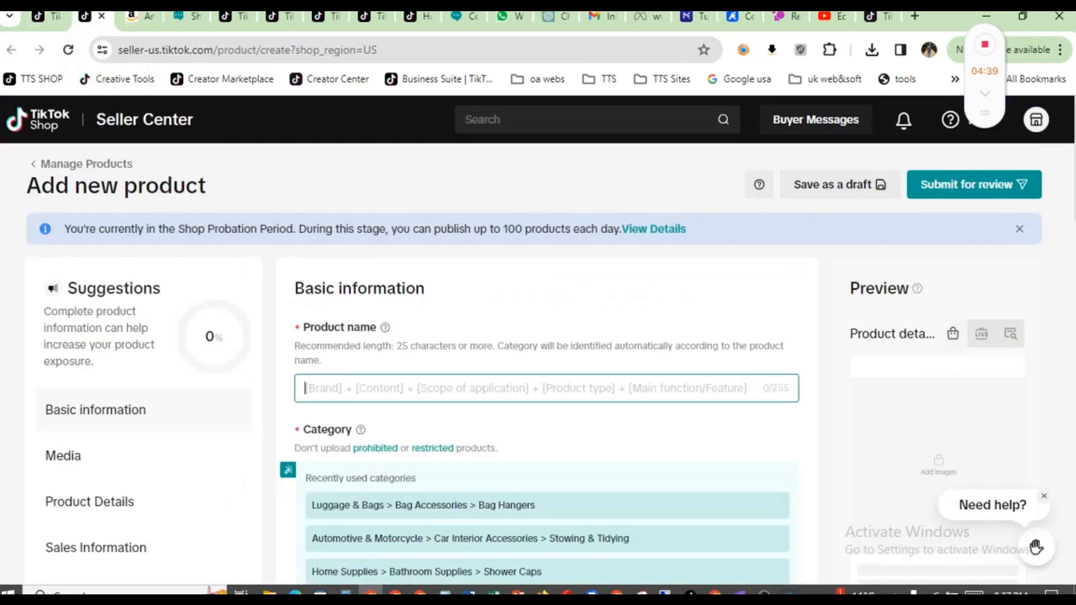
text(Woodcased #2 Pencils, Pre-sharpened, HB Lead Bulk Box, 150 Count, Yellow)
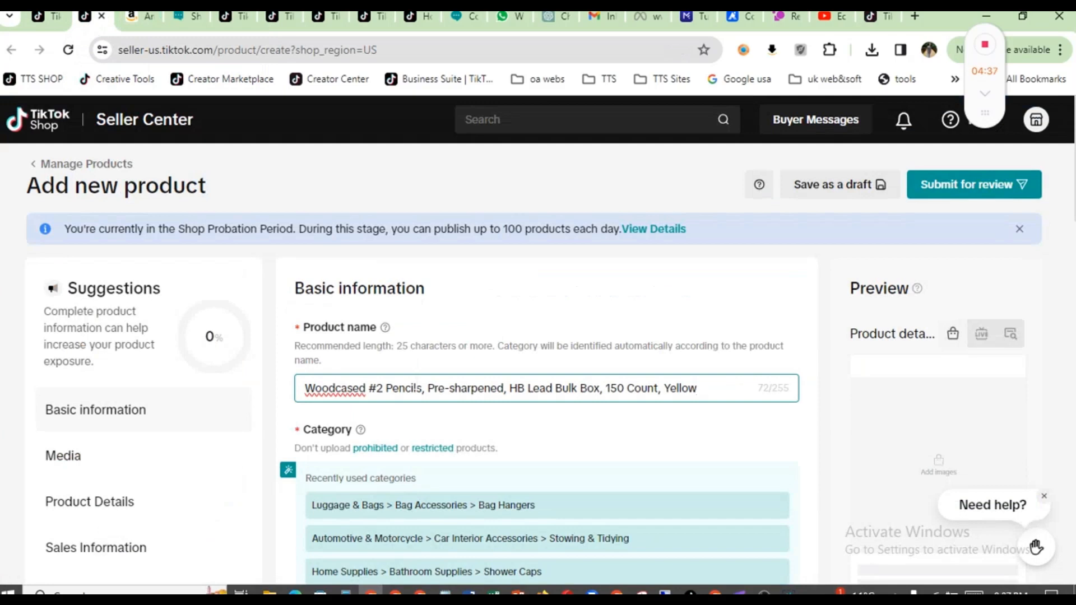
triple_click(783, 461)
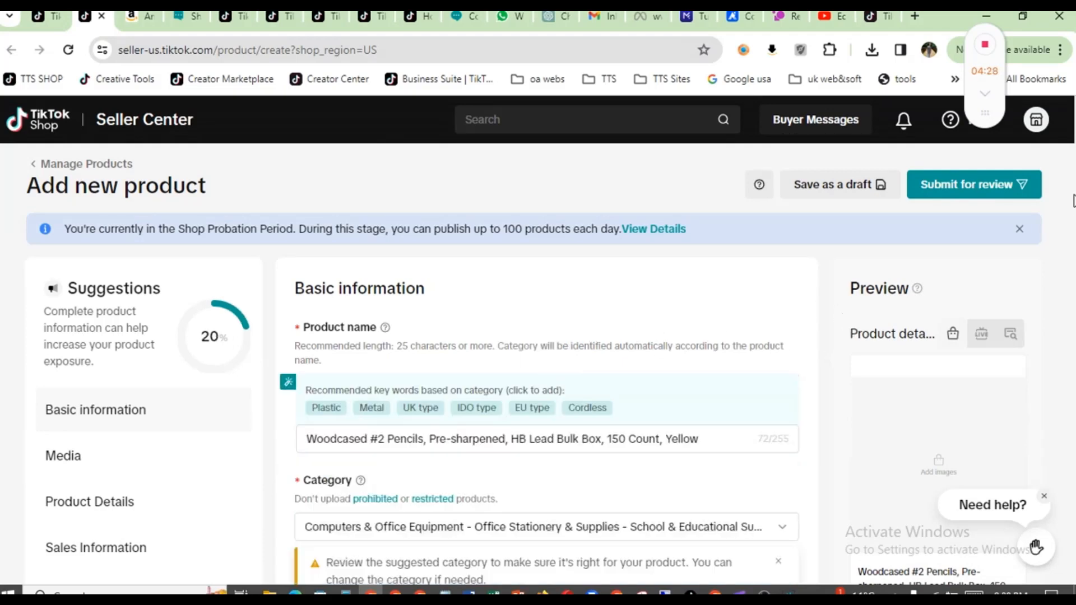
scroll(436, 363, down, 3)
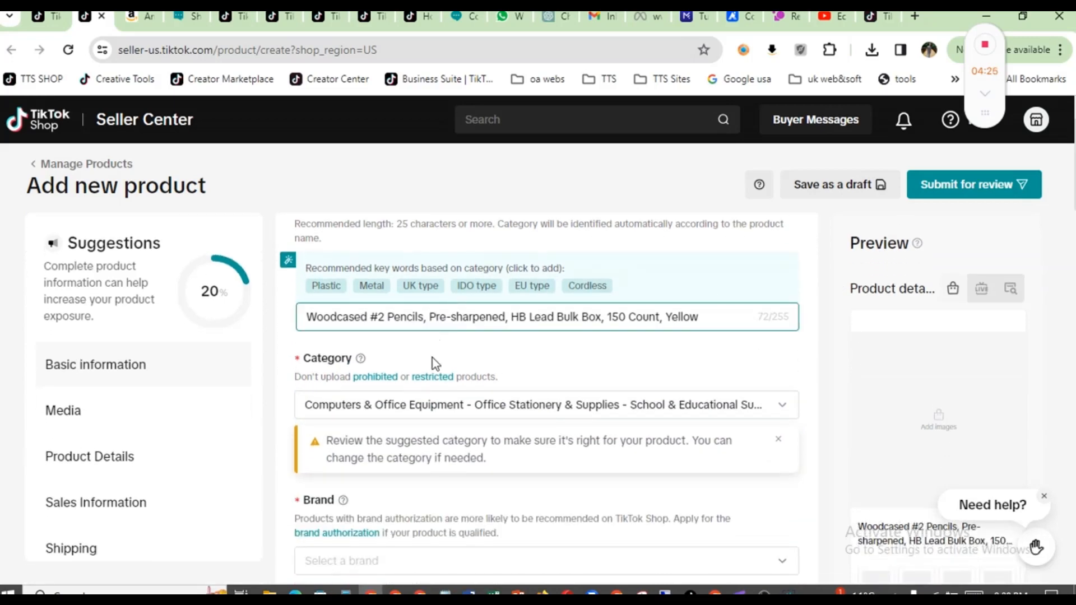
click(436, 364)
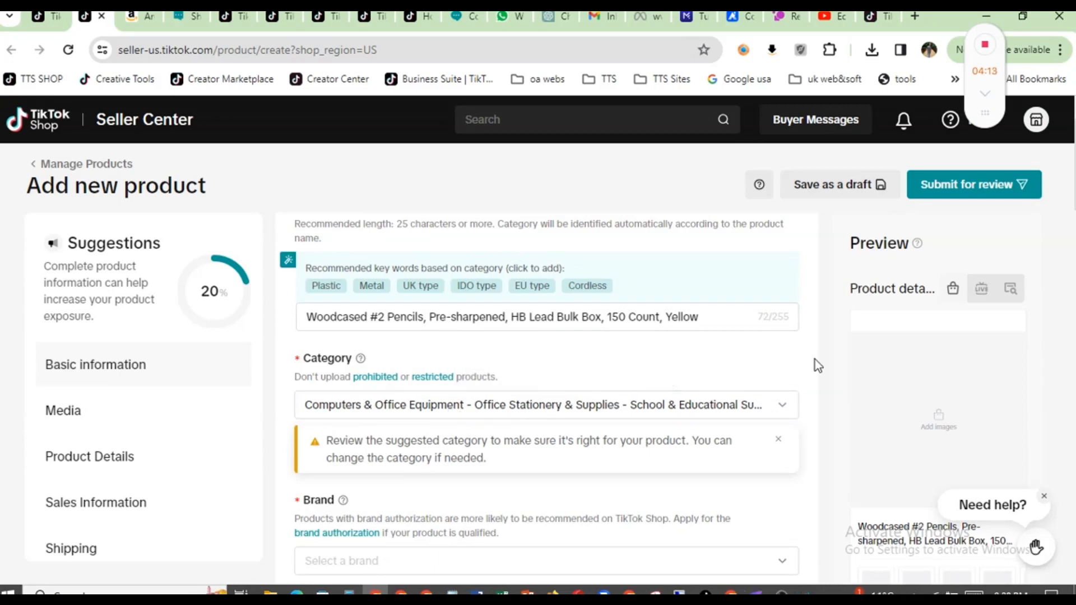
Step: Search the brand options for "no brand" and set the product's brand to No brand
scroll(613, 260, down, 4)
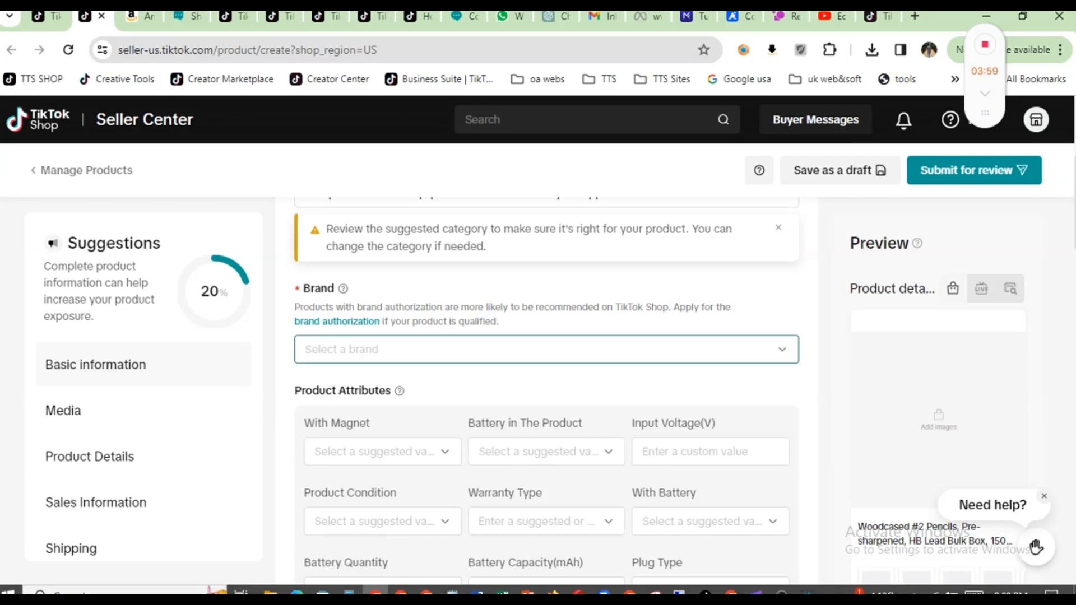
click(547, 349)
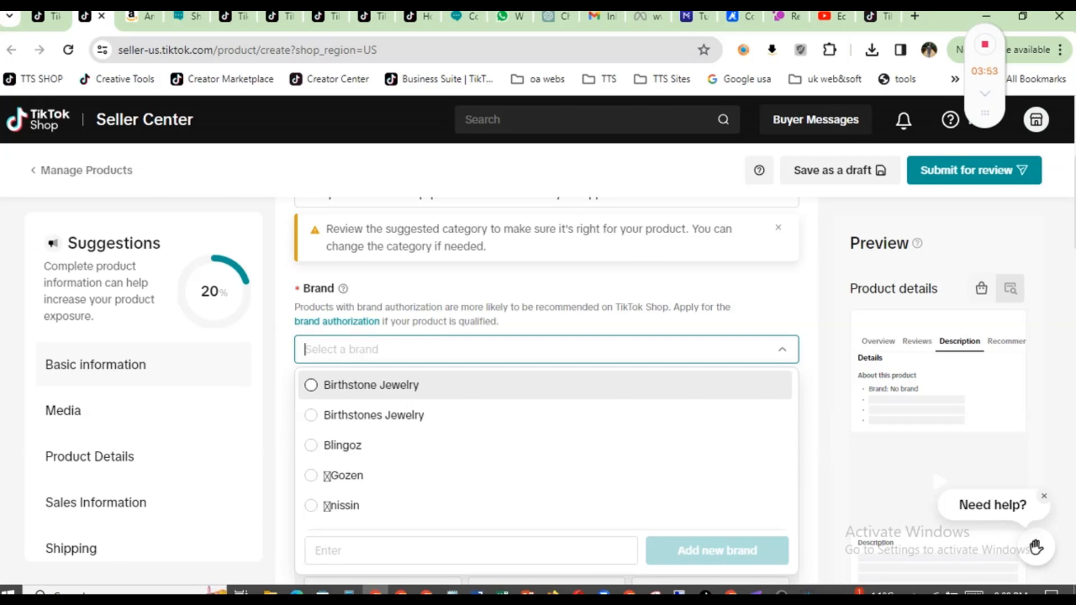
text(no )
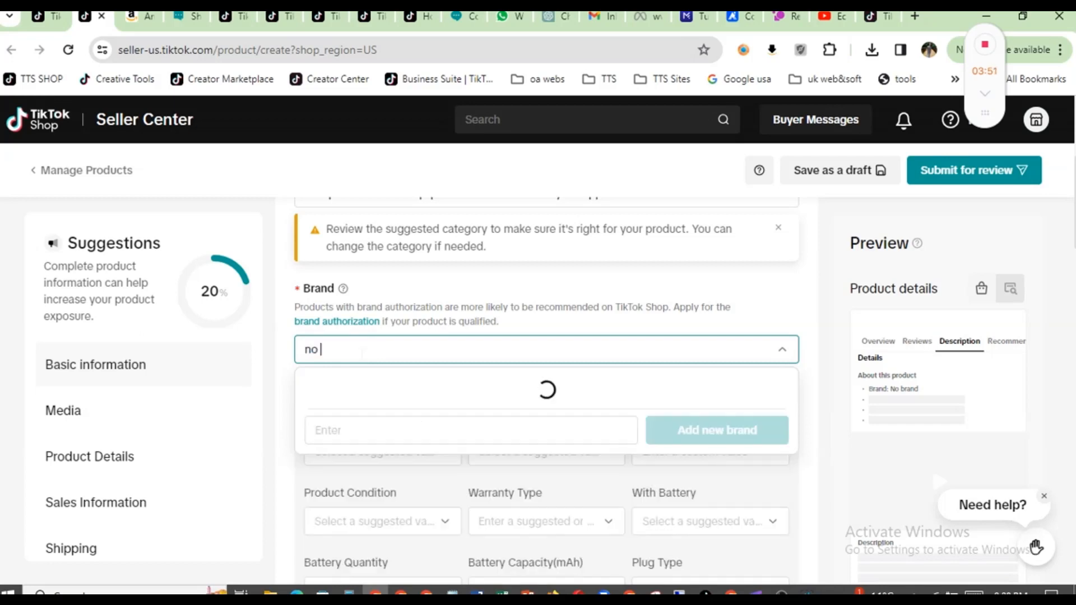
text(brand)
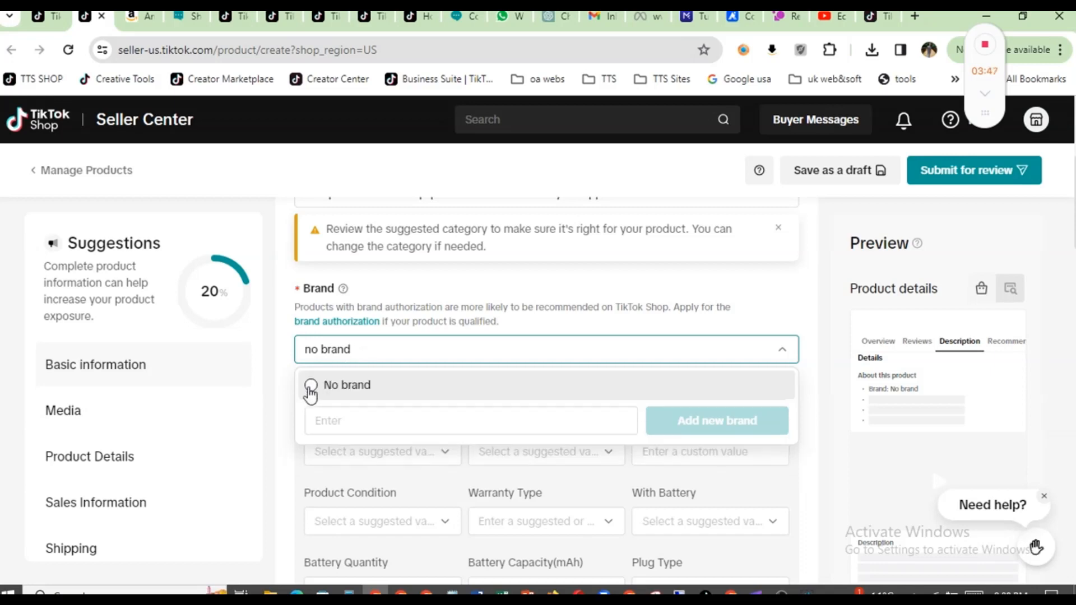
click(311, 387)
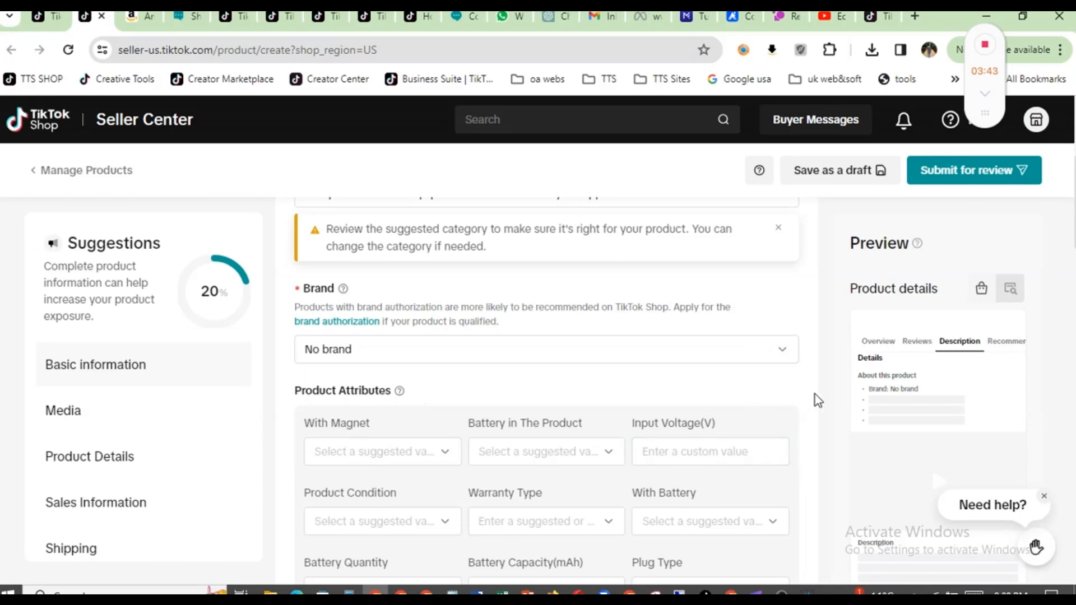
Step: Upload all nine pencil pictures from the local Camera Roll folder as product images, cancelling the crop of the non-square one
scroll(824, 400, down, 3)
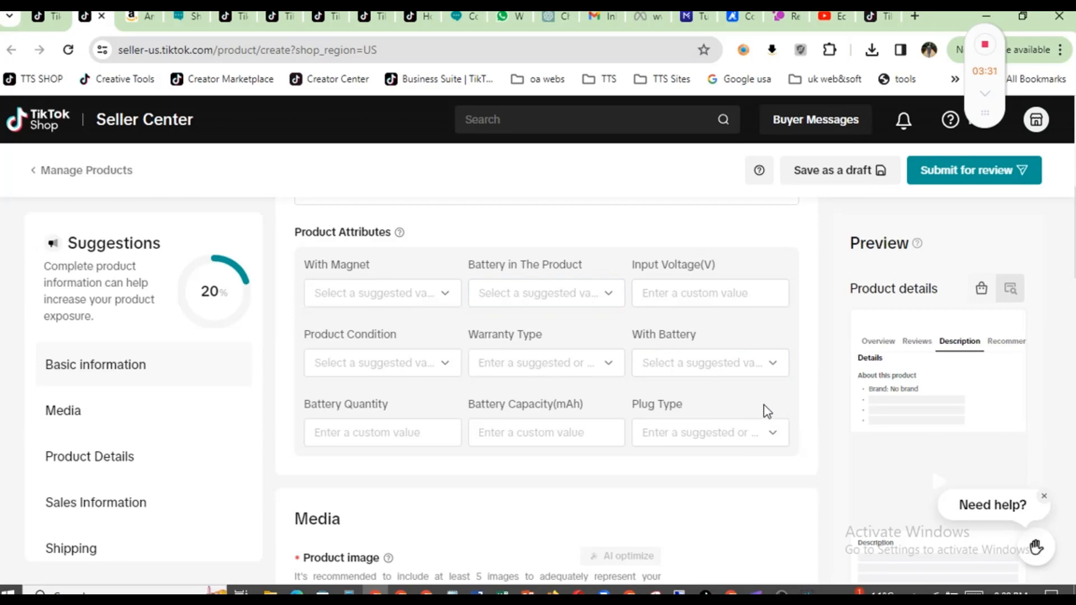
scroll(821, 411, down, 5)
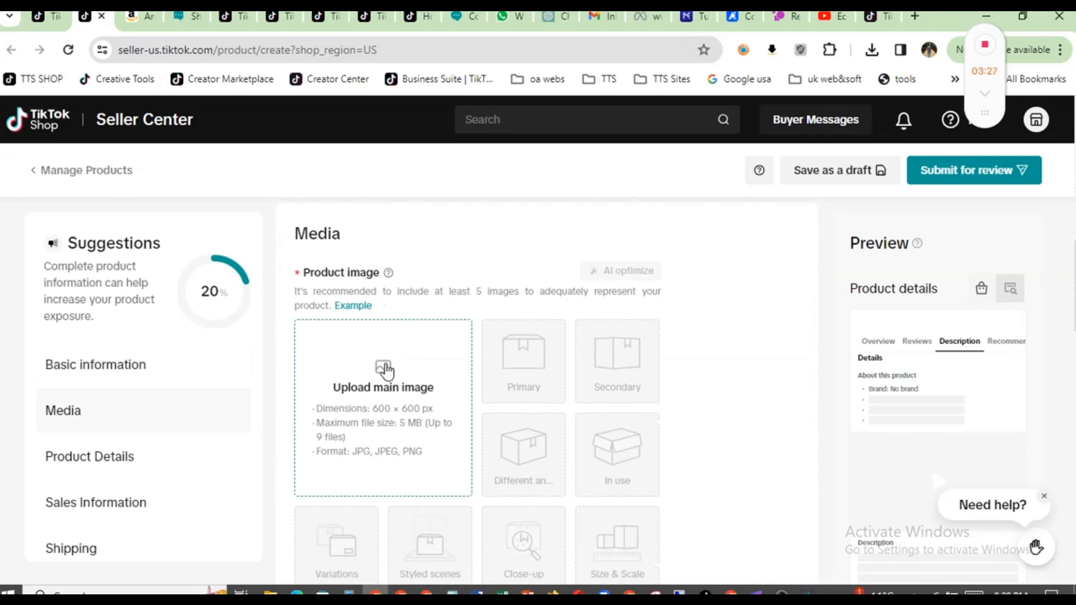
mouse_move(384, 368)
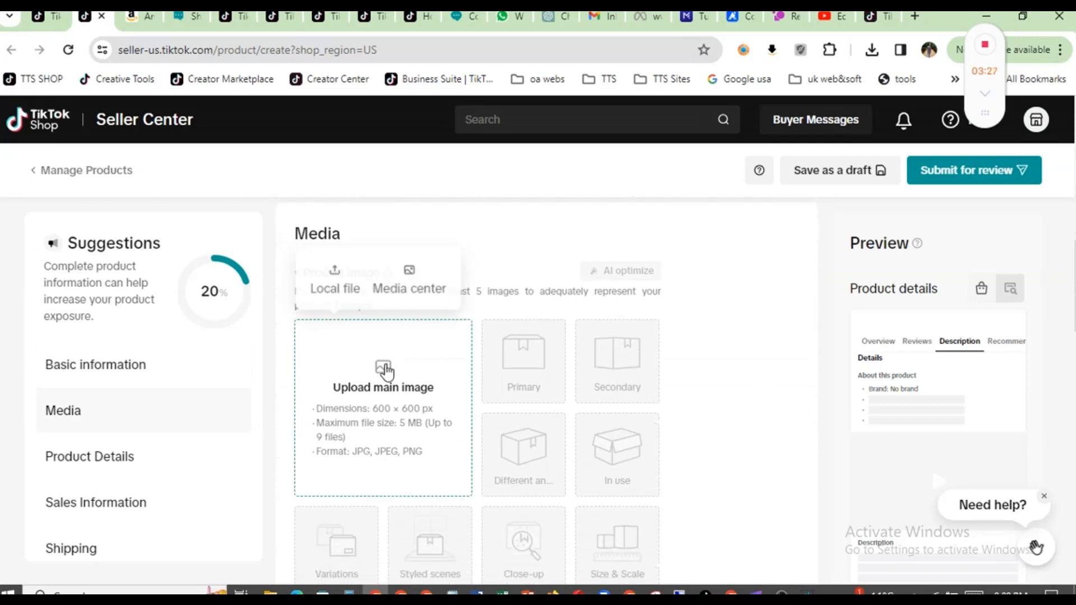
click(336, 290)
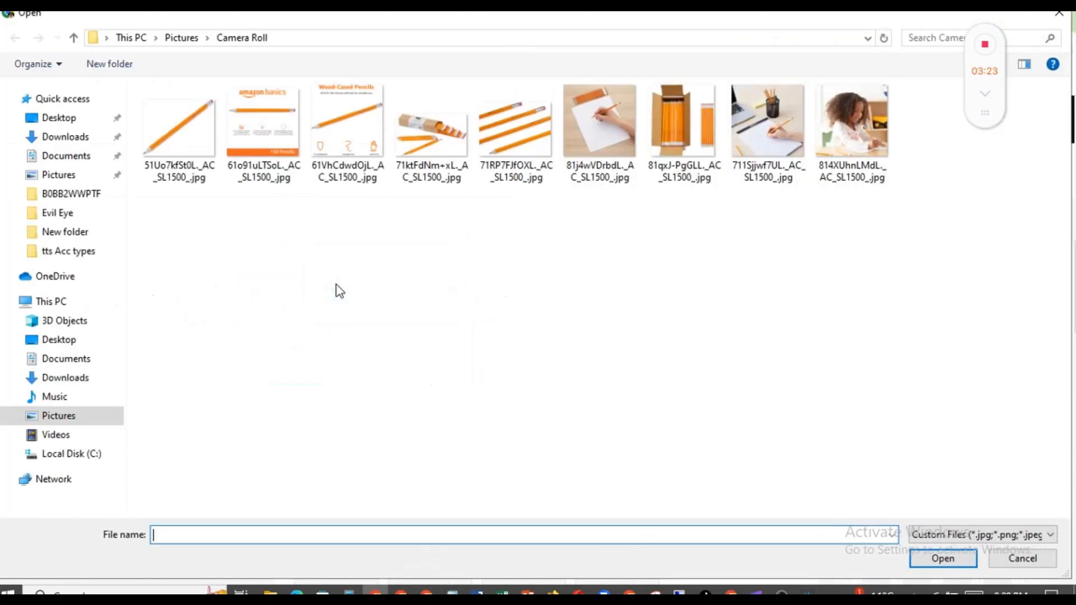
drag(187, 203, 829, 127)
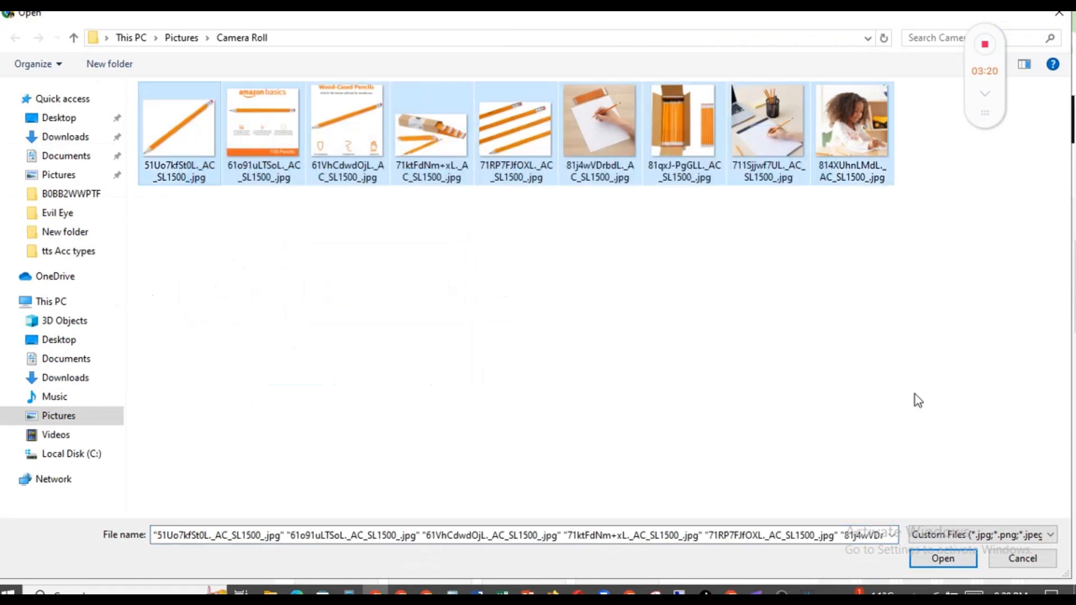
click(937, 558)
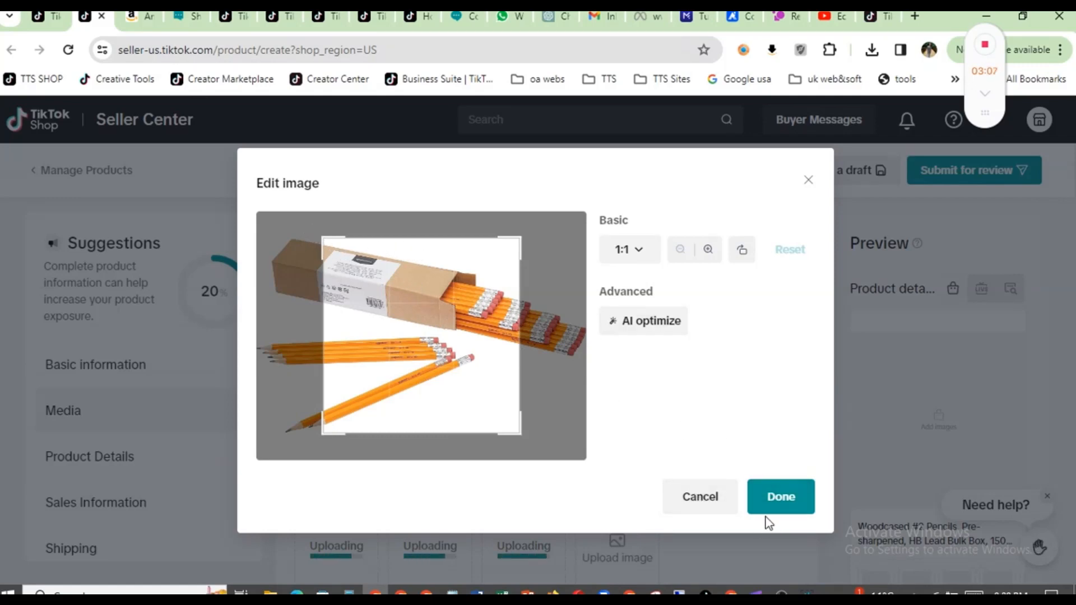
click(706, 511)
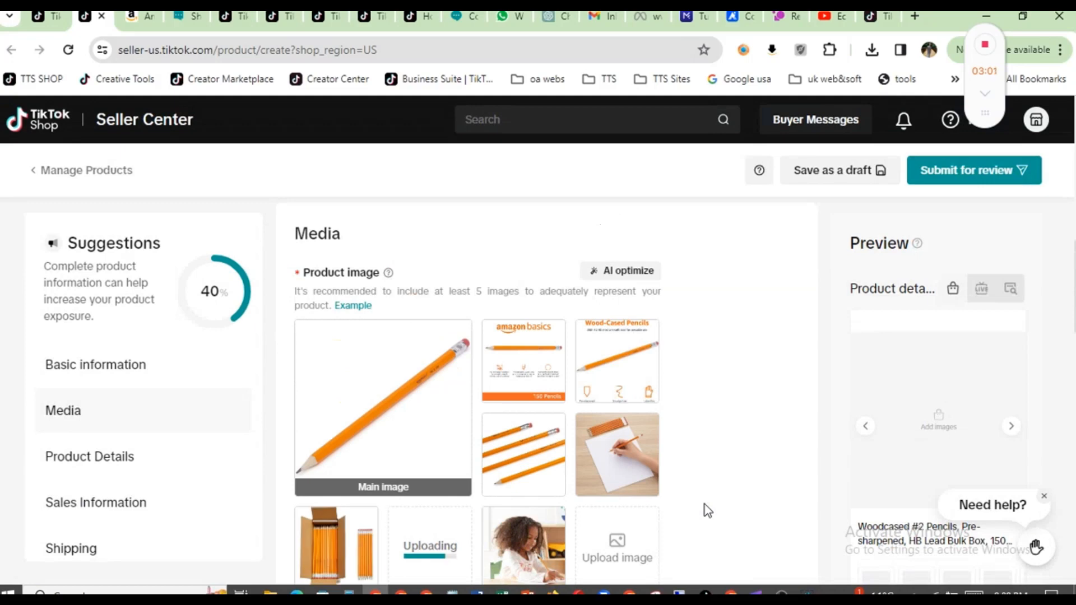
Step: Reorder the product images so the picture of several pencils comes directly after the main image
mouse_move(348, 409)
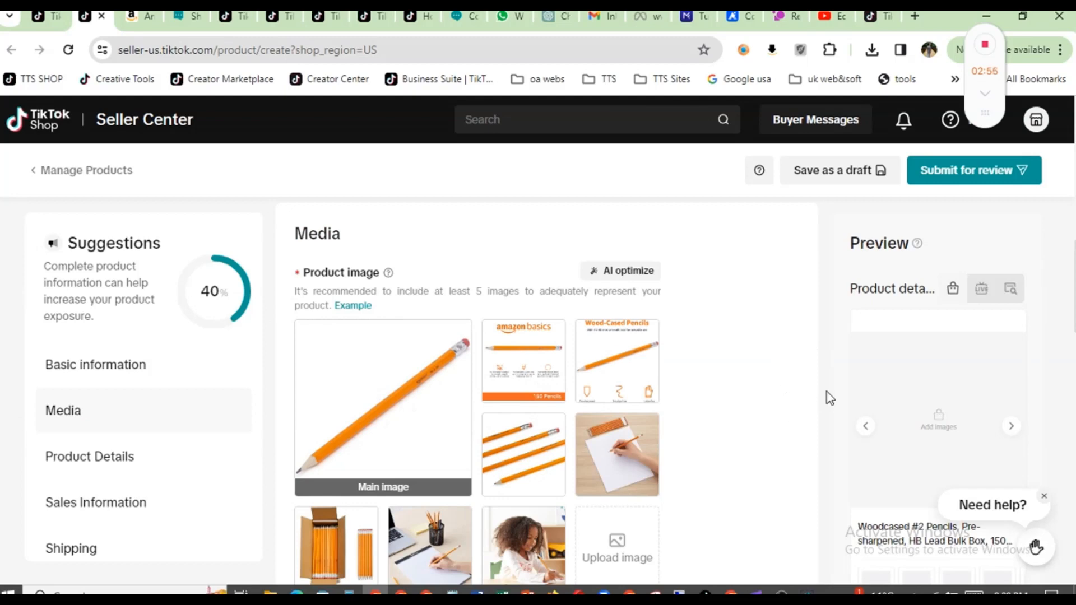
scroll(822, 390, down, 3)
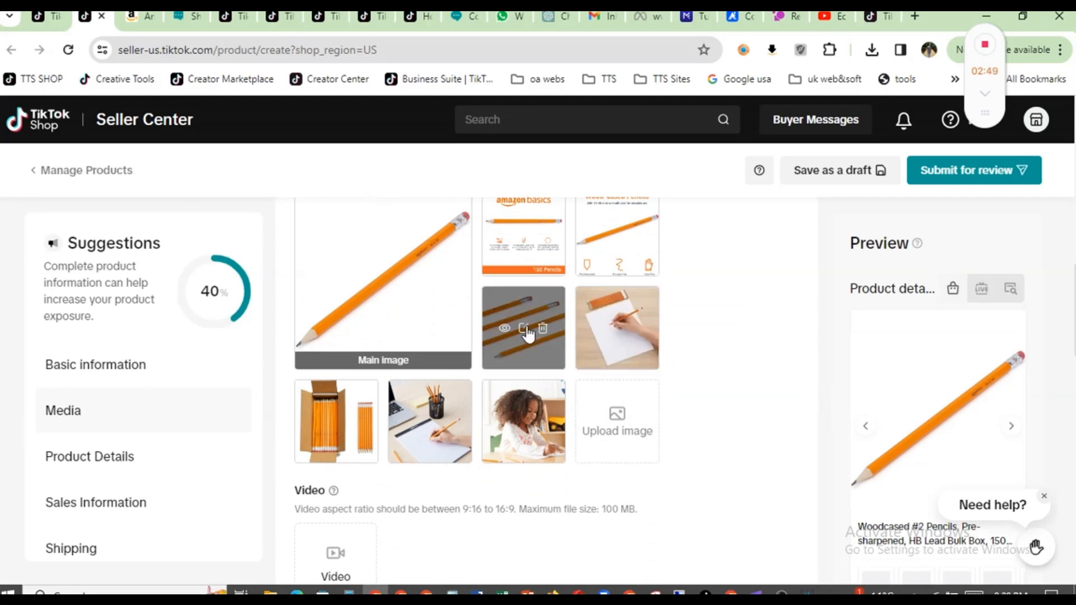
mouse_move(533, 350)
mouse_down()
mouse_move(600, 249)
mouse_move(535, 254)
mouse_up()
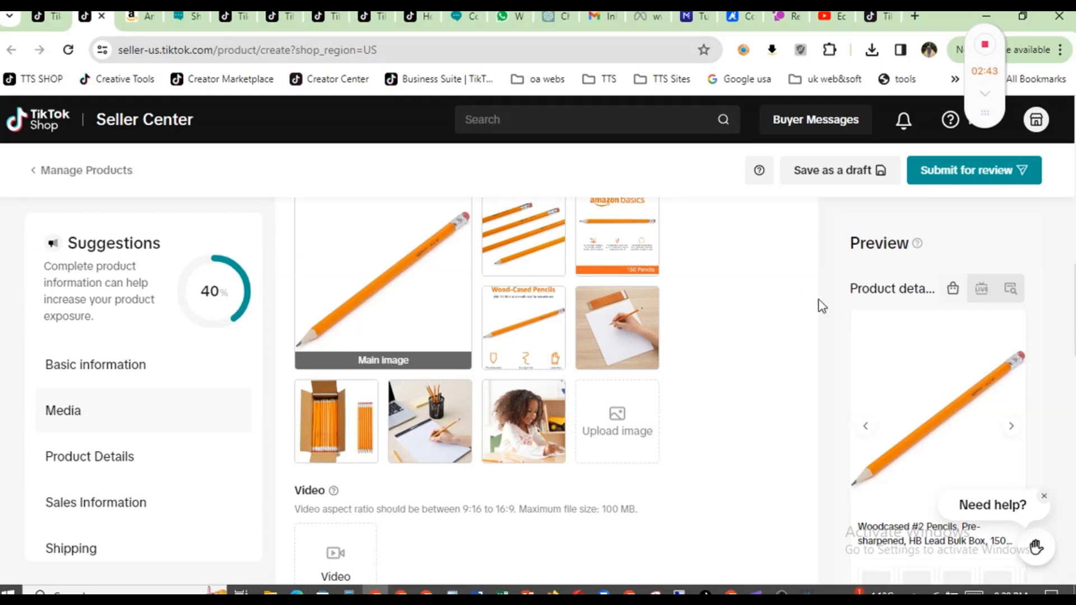
Step: Copy the four "About this item" bullet points from the Amazon pencil listing into the TikTok Shop product description
scroll(822, 305, down, 5)
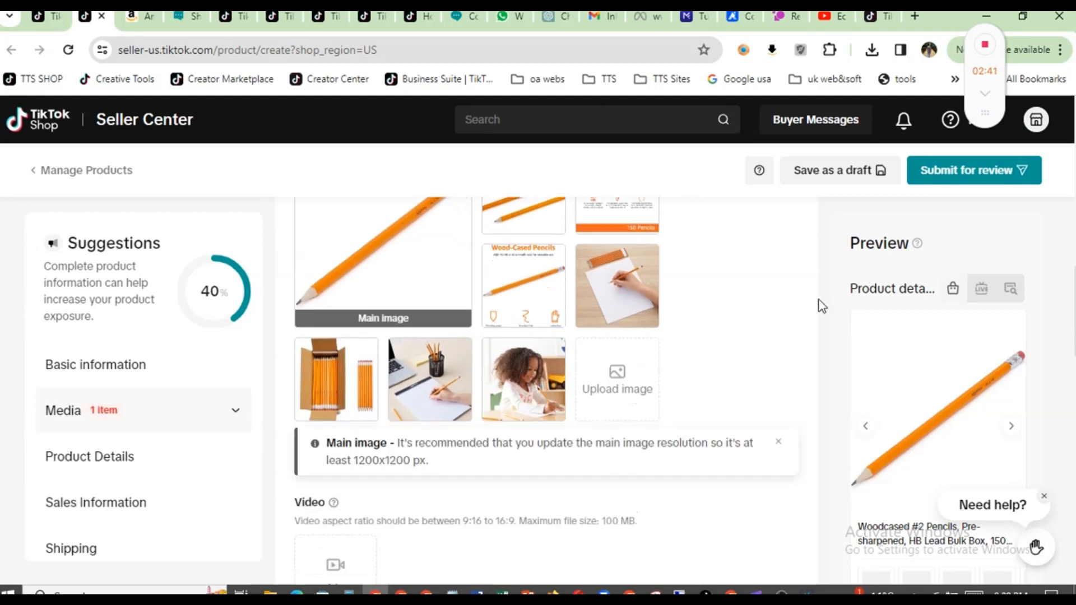
scroll(821, 306, down, 4)
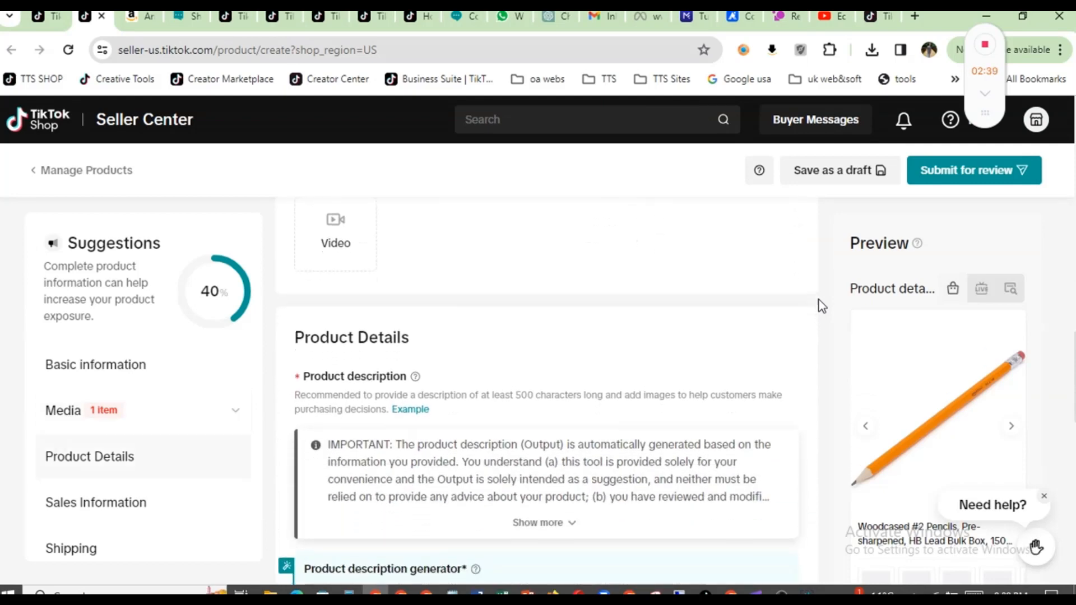
scroll(822, 305, down, 1)
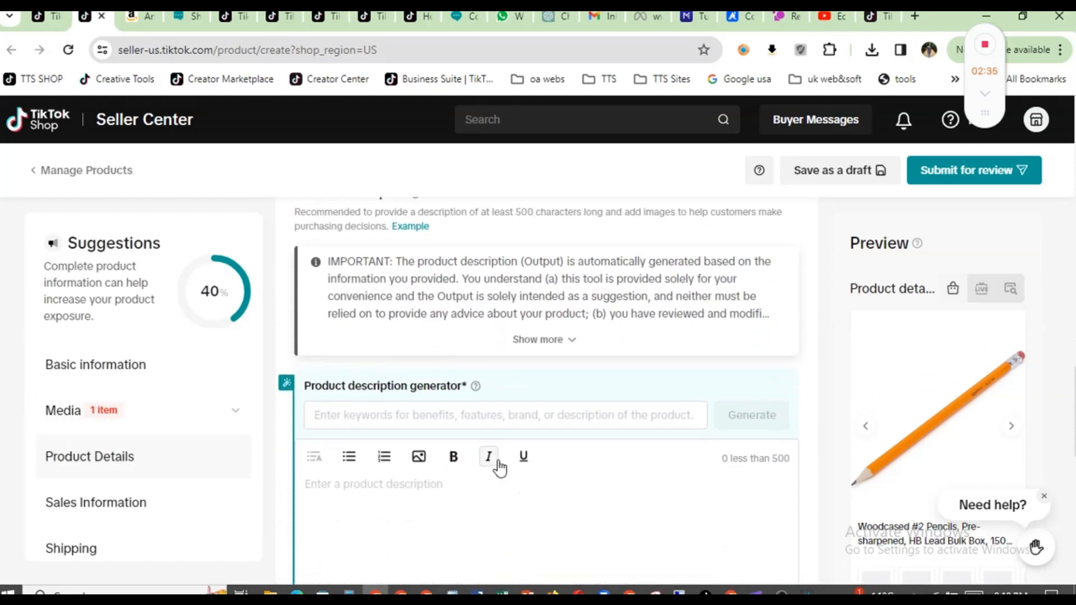
scroll(499, 469, down, 1)
scroll(499, 460, down, 3)
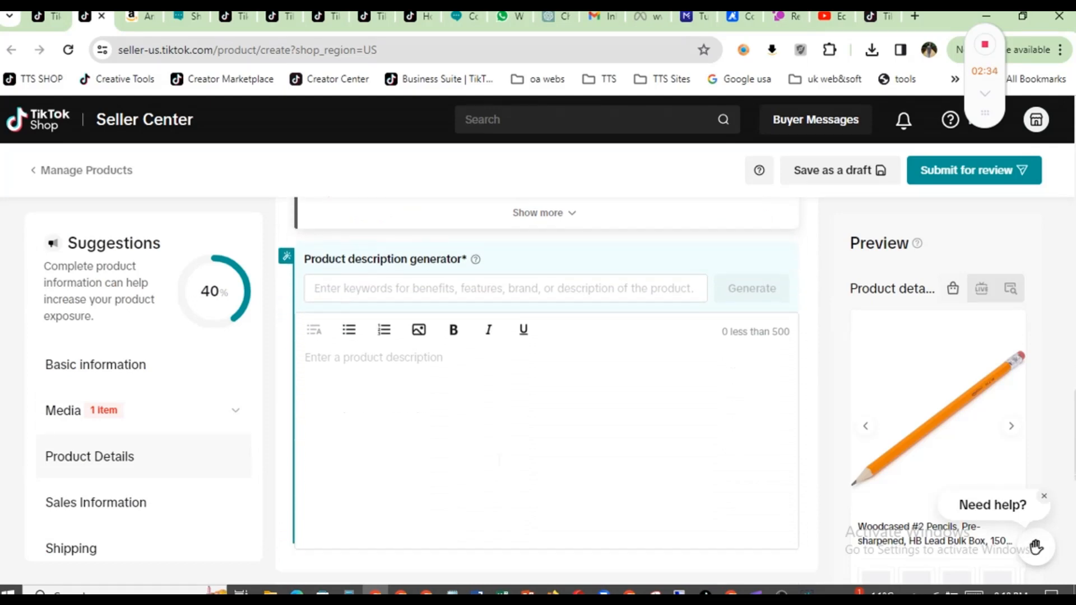
click(145, 22)
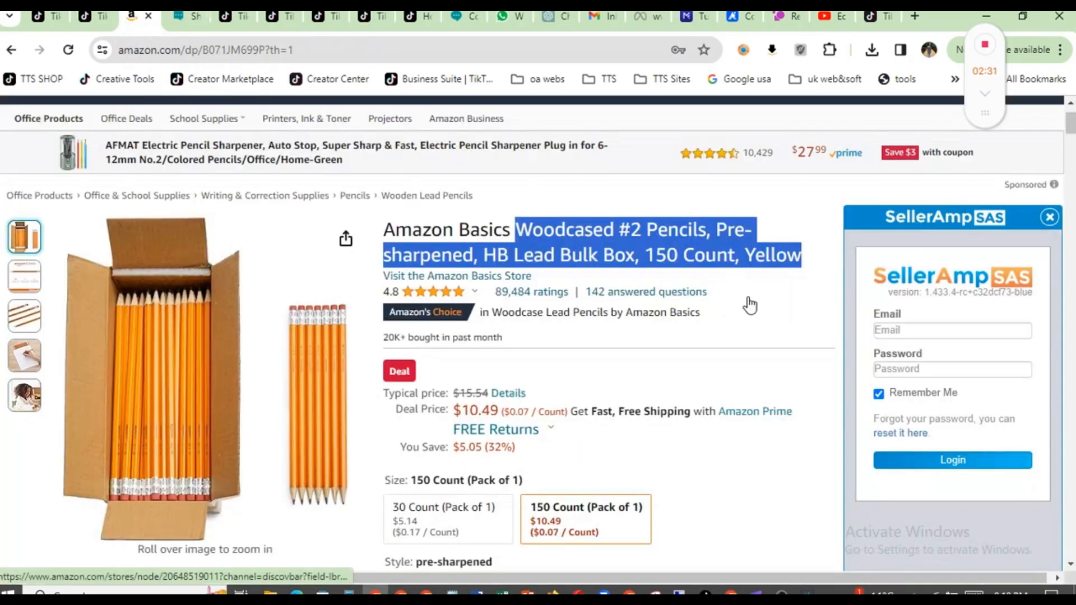
scroll(751, 303, down, 6)
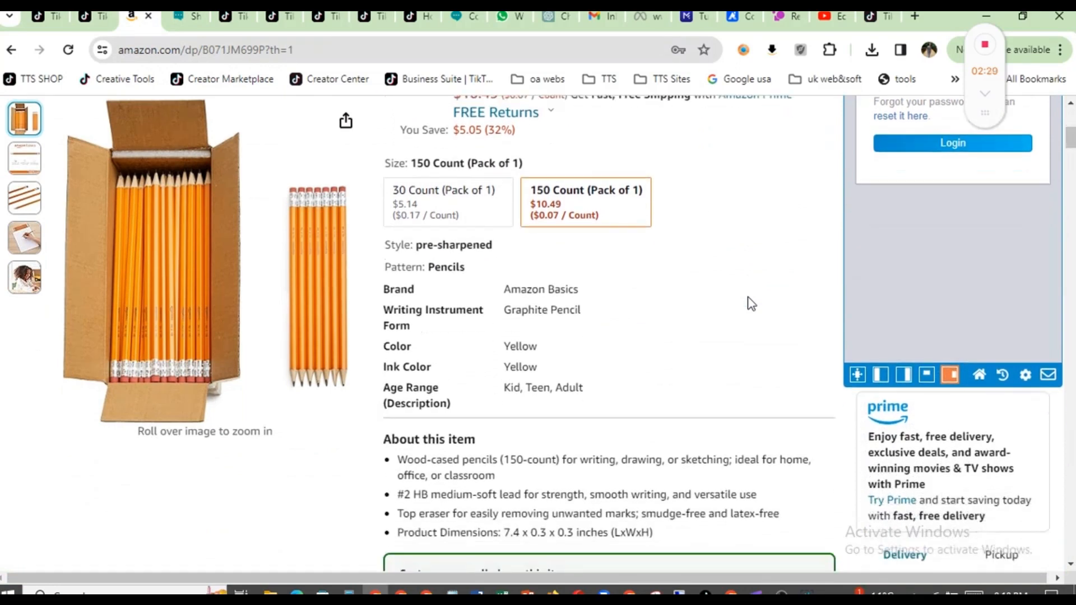
scroll(750, 303, down, 1)
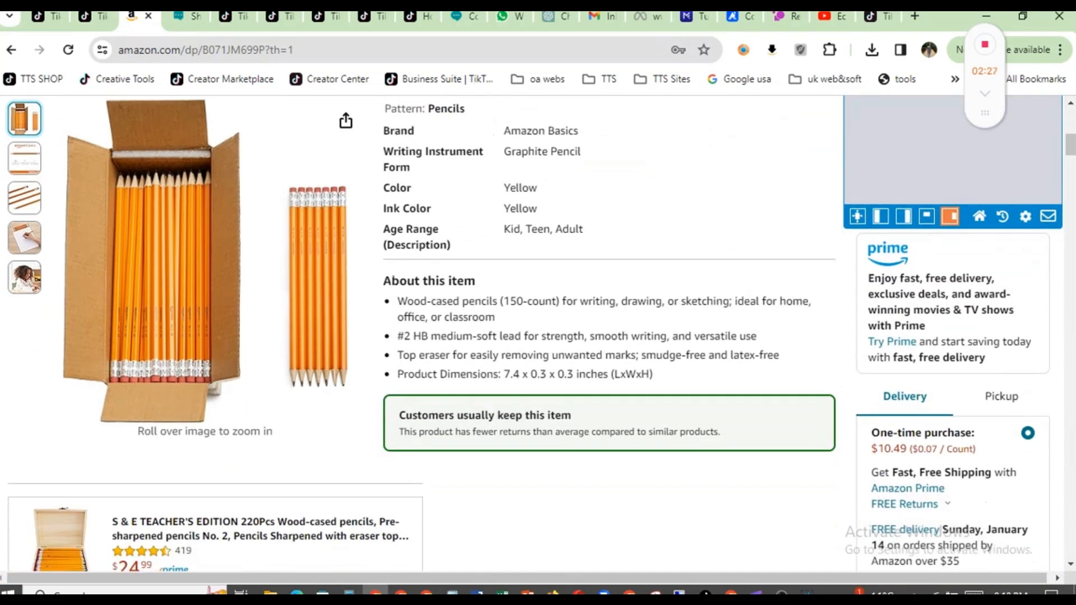
drag(398, 302, 654, 374)
key(ctrl+c)
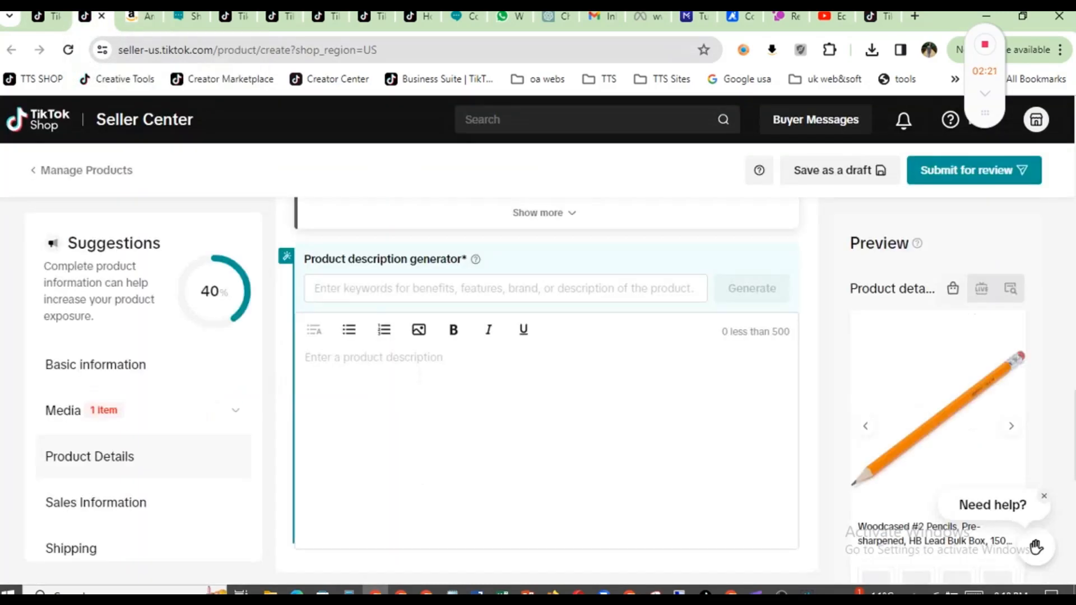
click(399, 376)
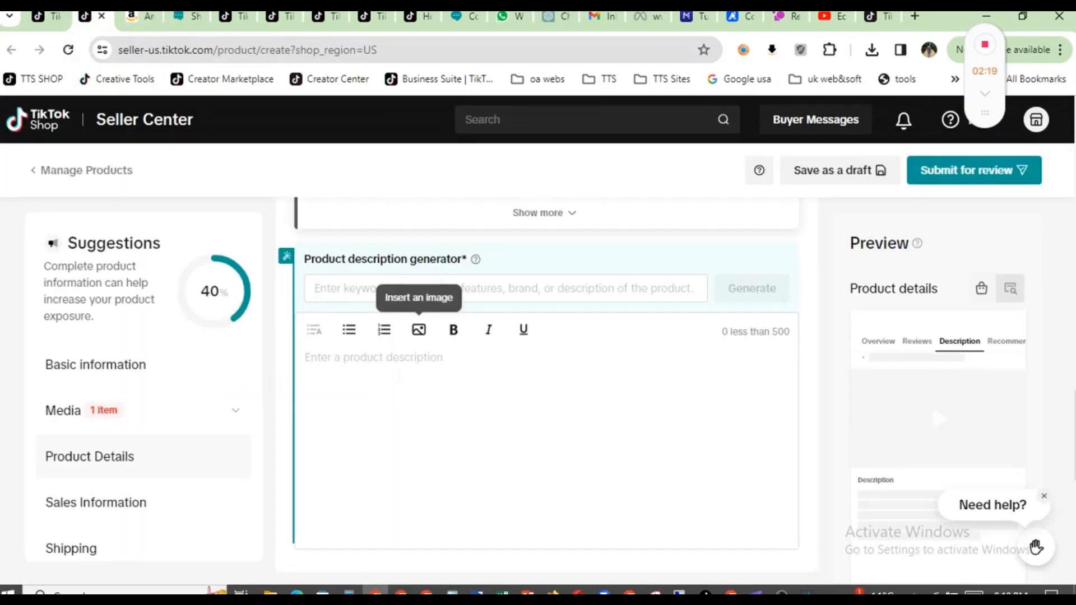
key(ctrl+v)
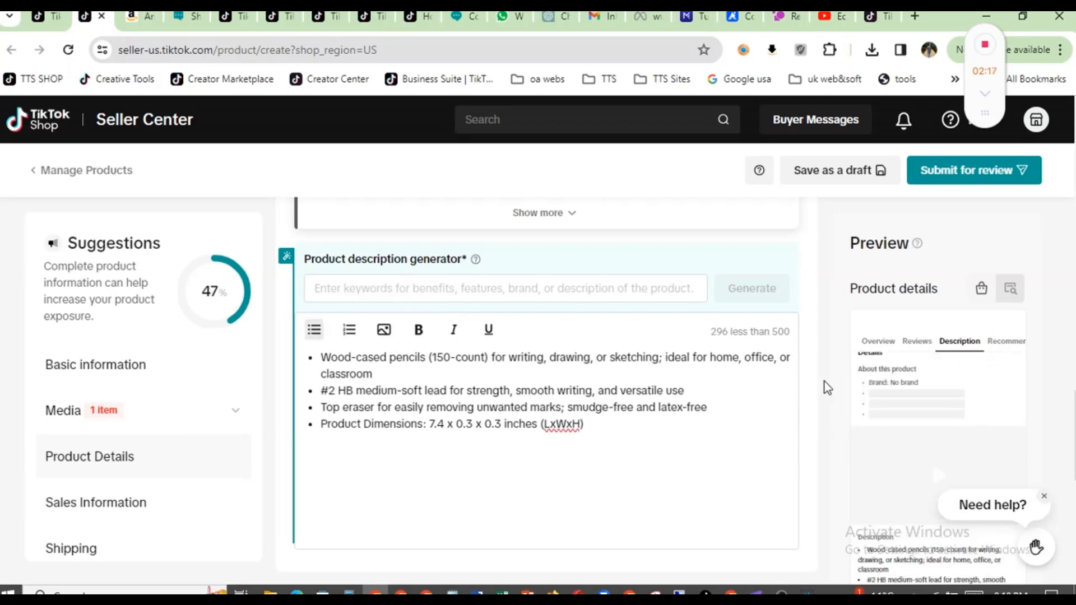
Step: Check the pack sizes on the Amazon listing and enable variations on the TikTok Shop product, with Count as variation name
scroll(827, 387, down, 5)
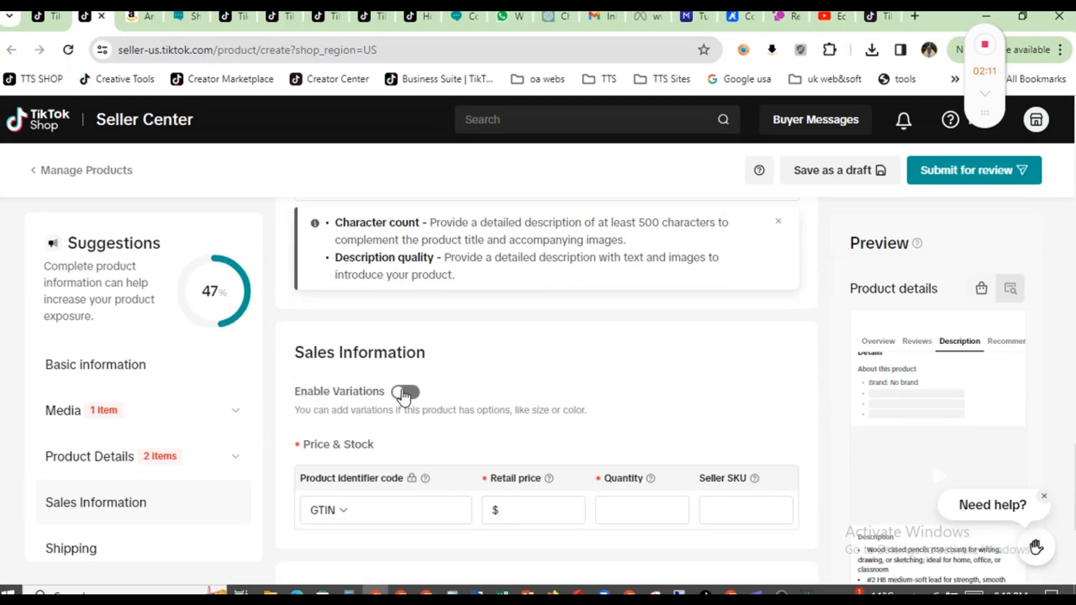
click(140, 17)
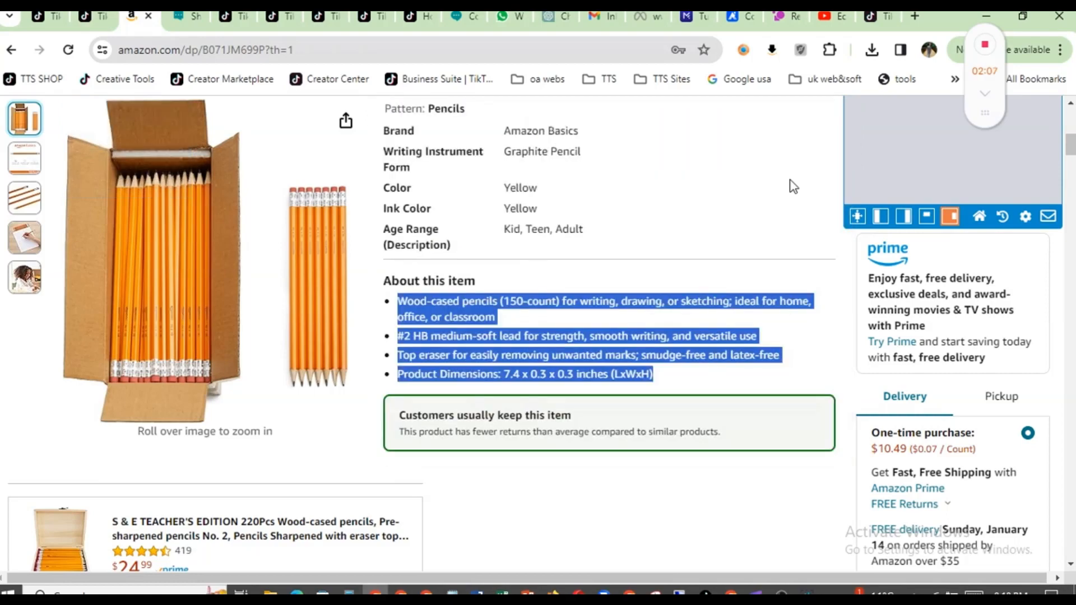
click(788, 164)
scroll(788, 164, up, 3)
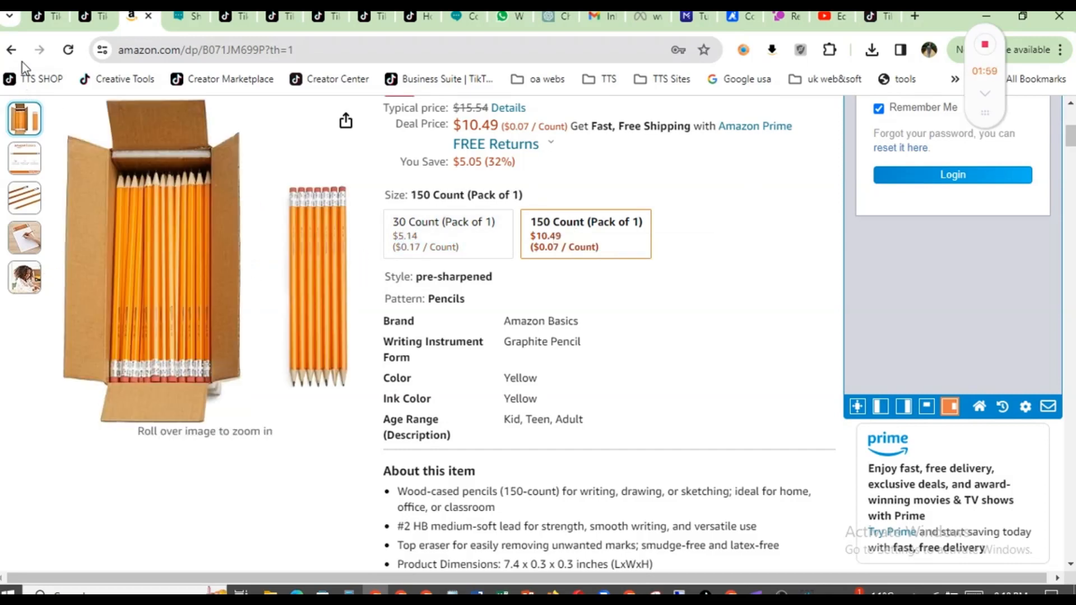
click(90, 19)
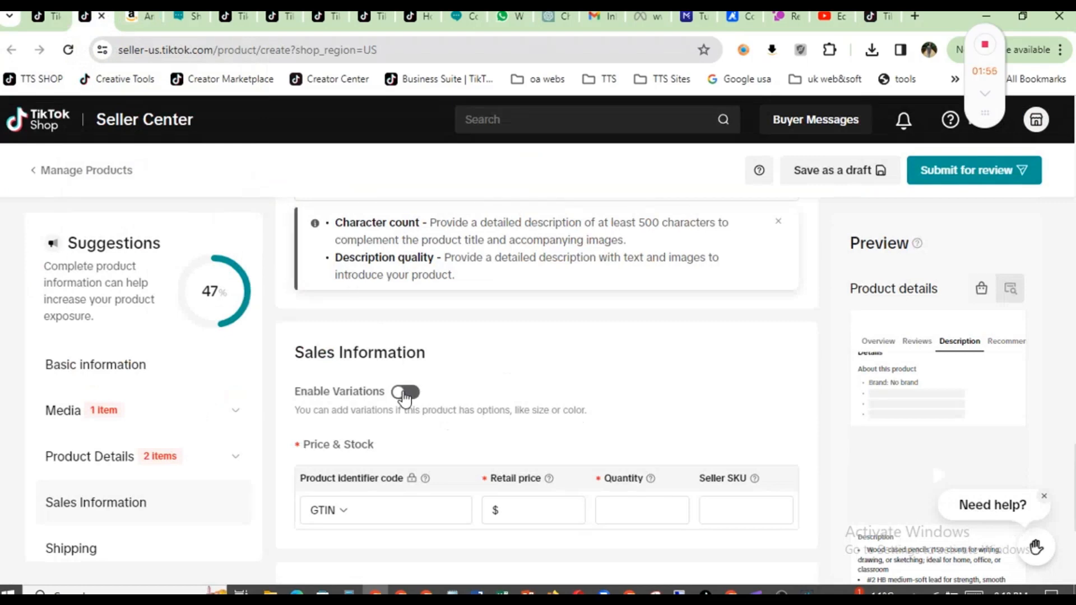
click(405, 392)
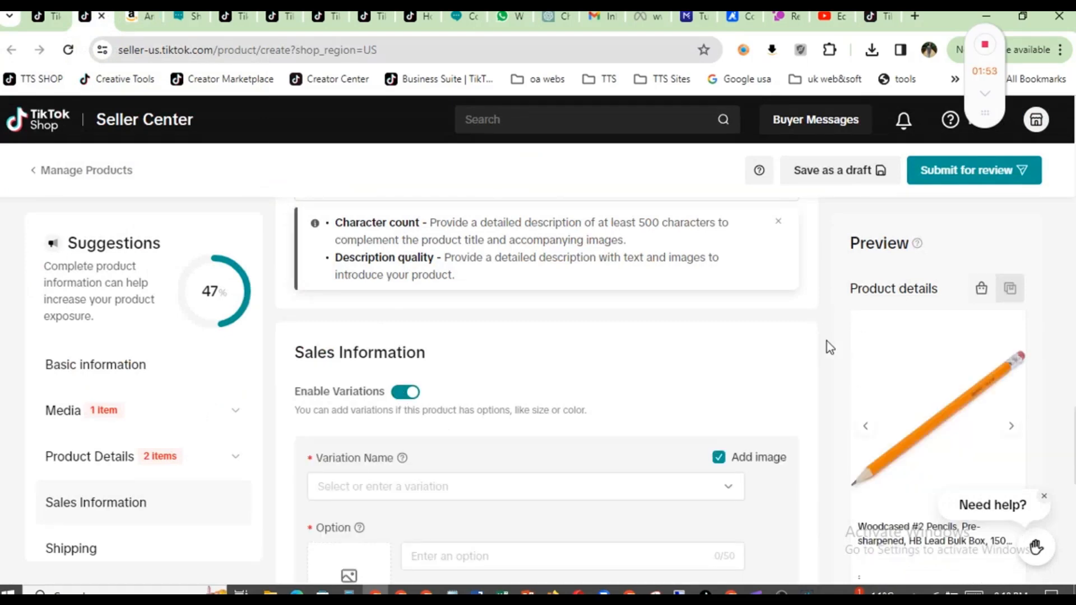
scroll(830, 347, down, 2)
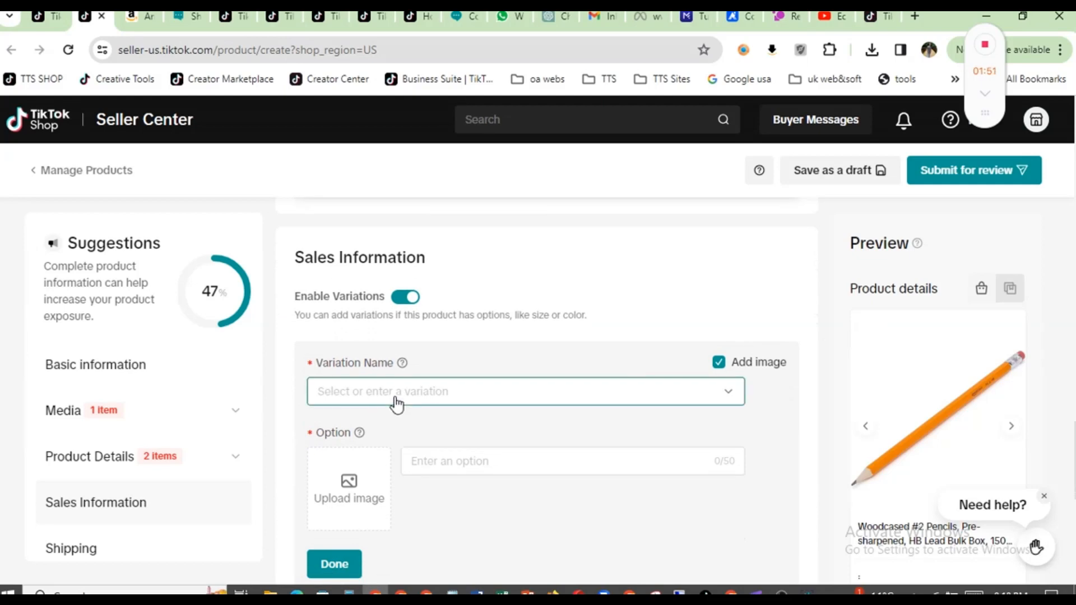
click(396, 403)
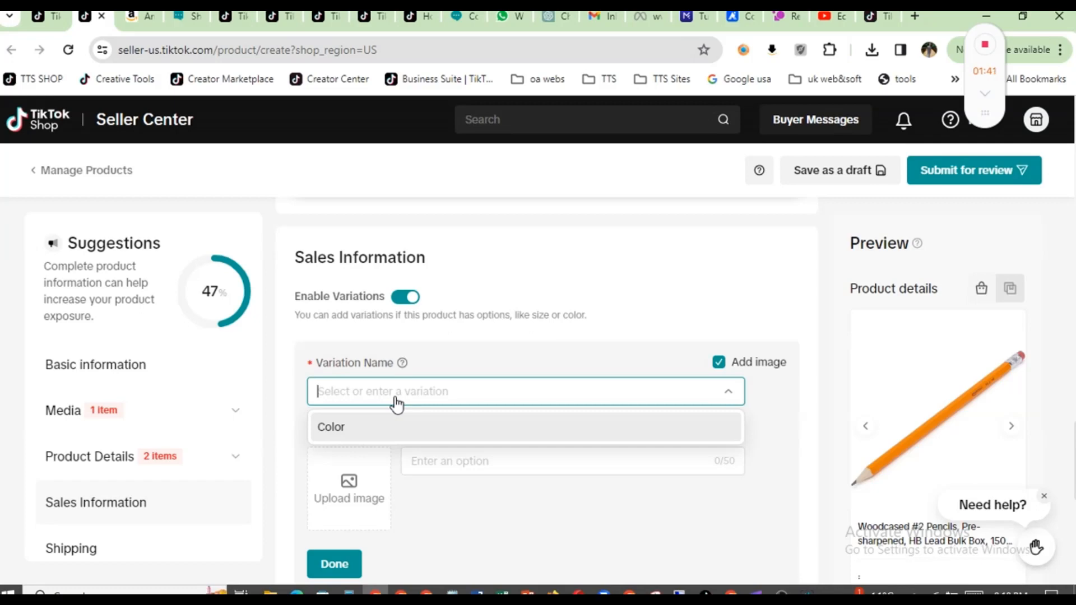
text(Count)
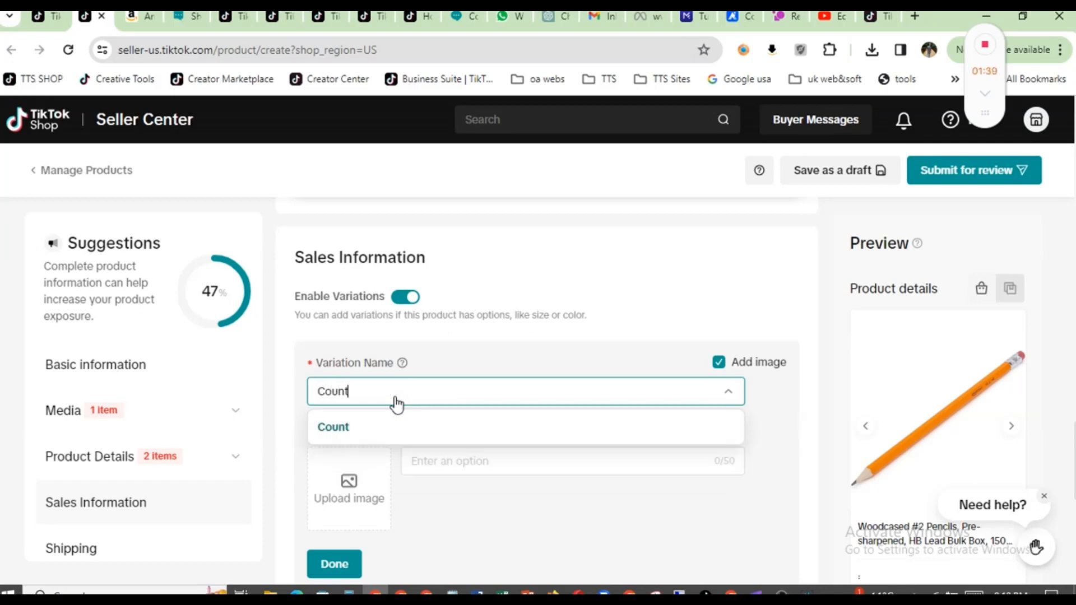
click(377, 432)
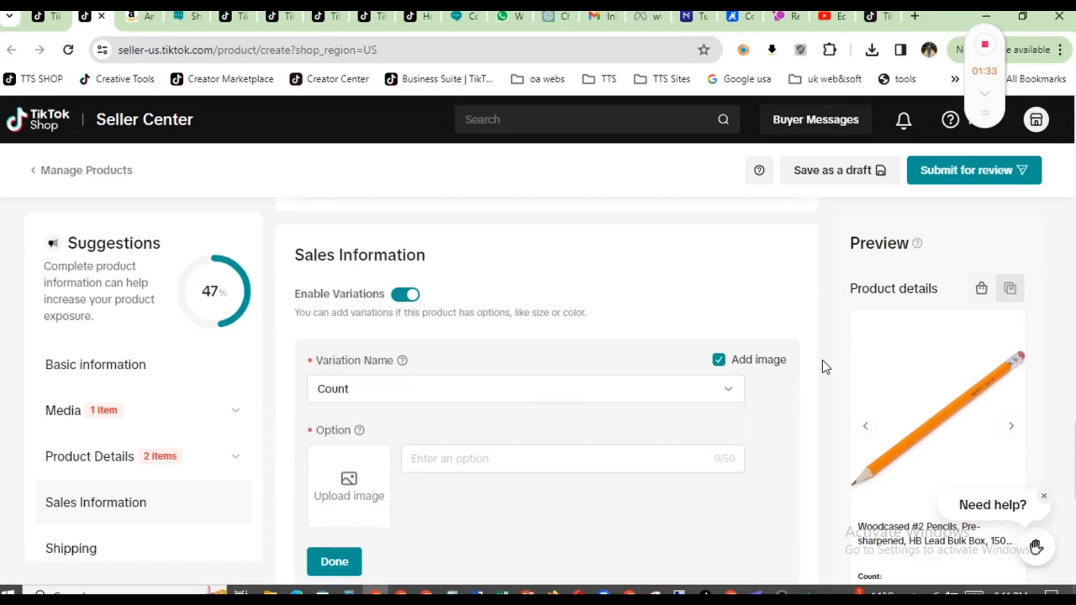
Step: Add the options "30 Count" and "150 Count" to the Count variation
scroll(825, 367, down, 1)
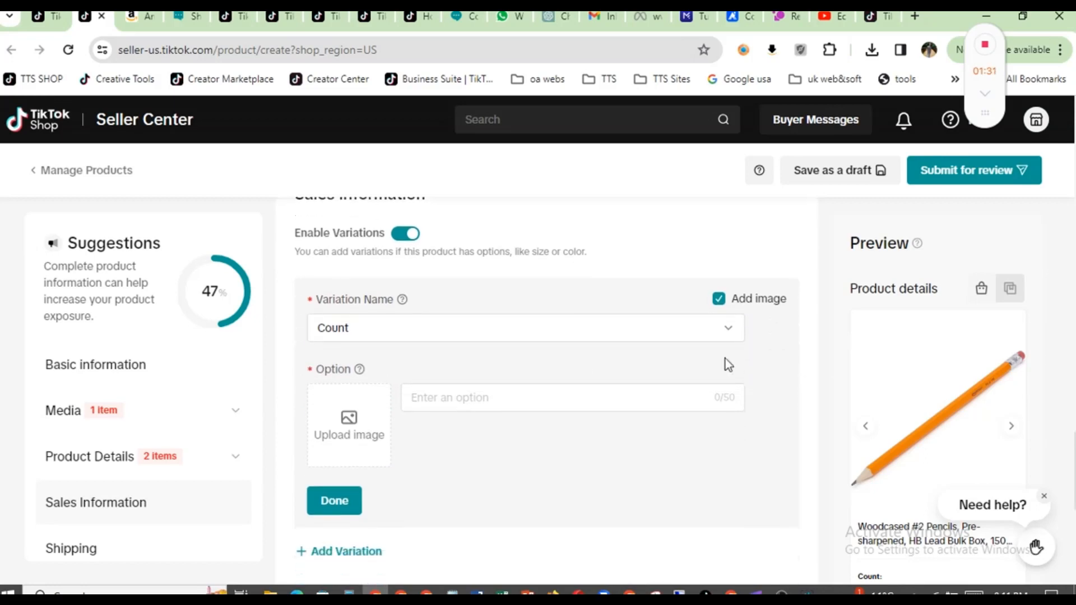
click(517, 395)
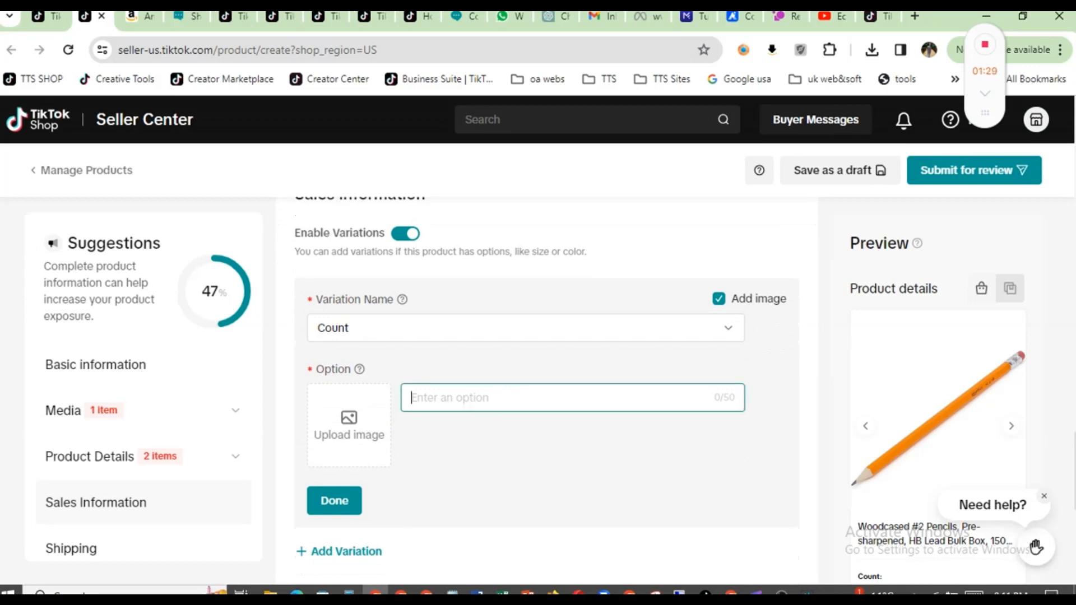
text(30 Count)
click(813, 393)
scroll(812, 393, down, 2)
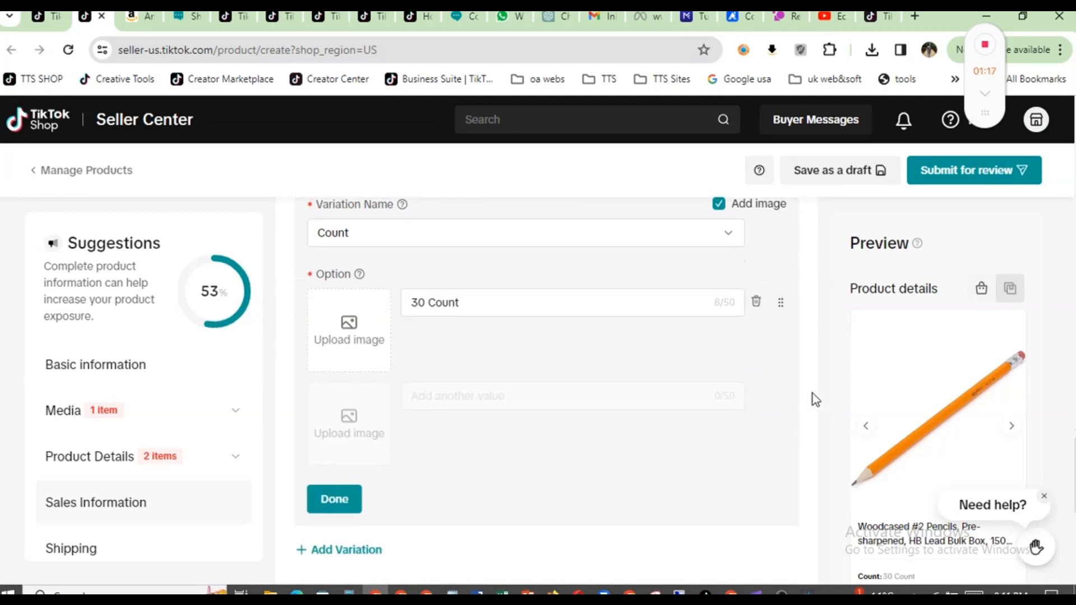
click(583, 365)
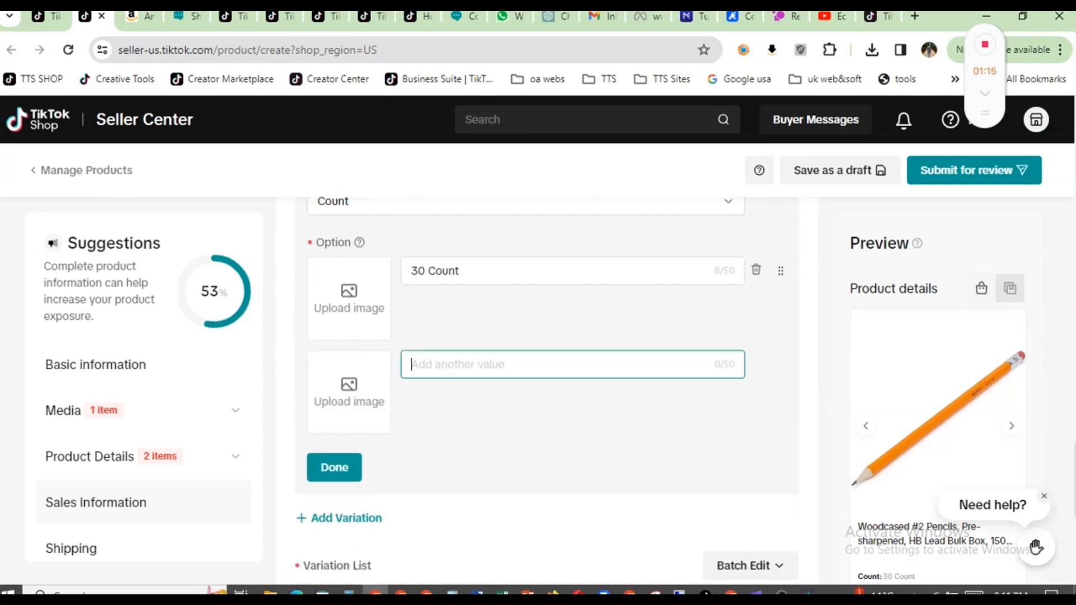
text(1)
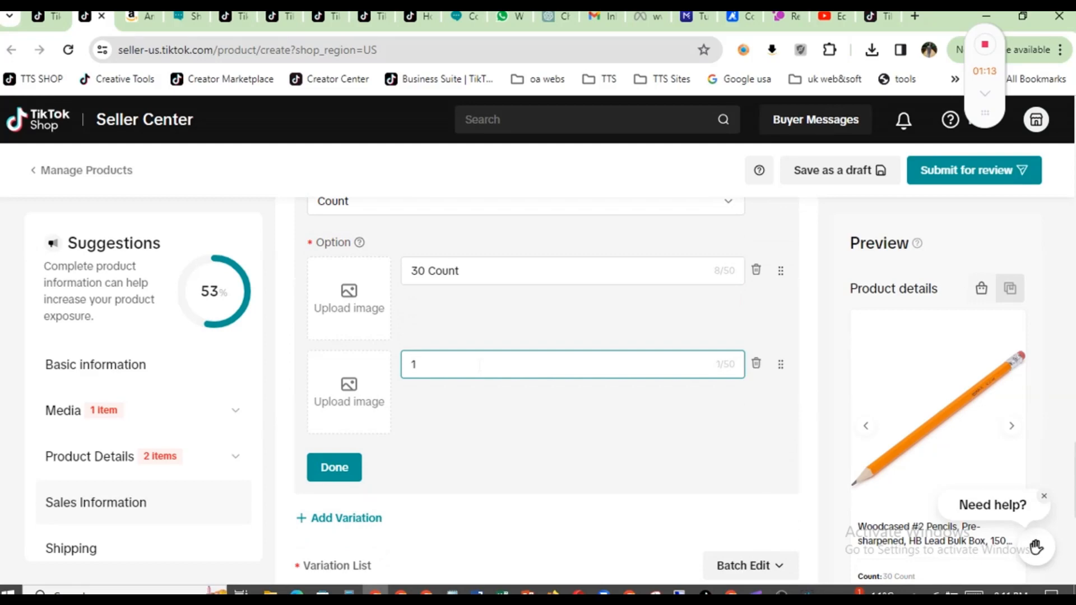
text(50 Count)
click(809, 349)
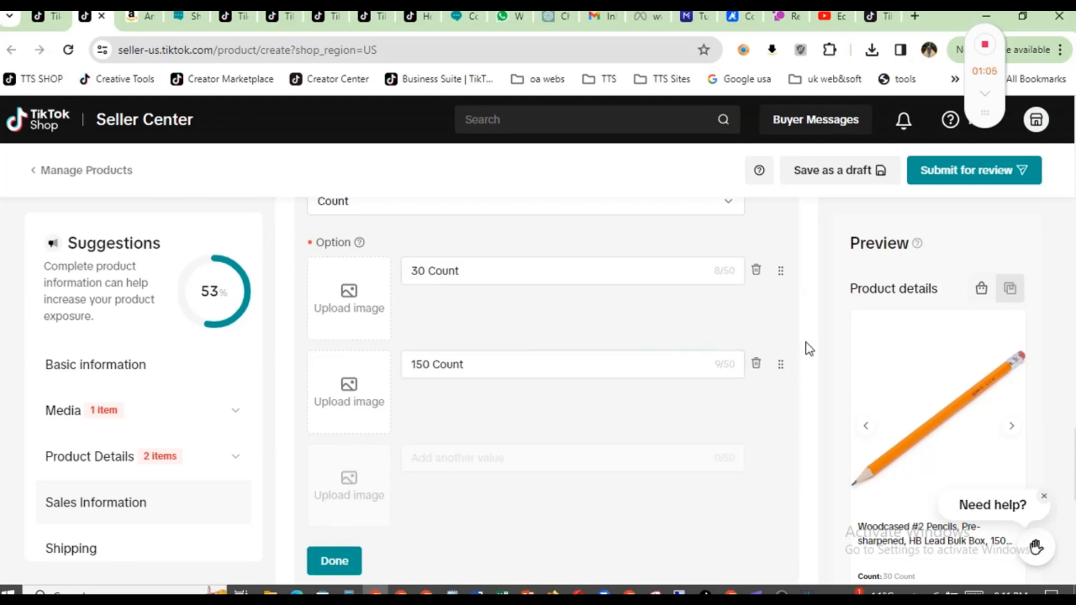
Step: Turn off option images for the Count variation and finish editing it
scroll(809, 348, up, 1)
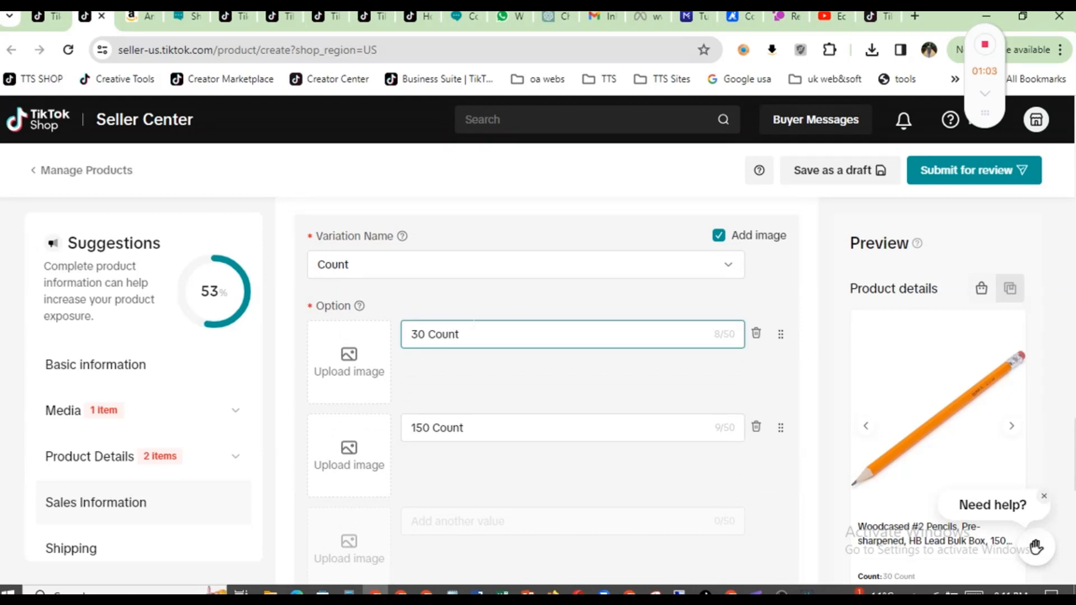
click(719, 235)
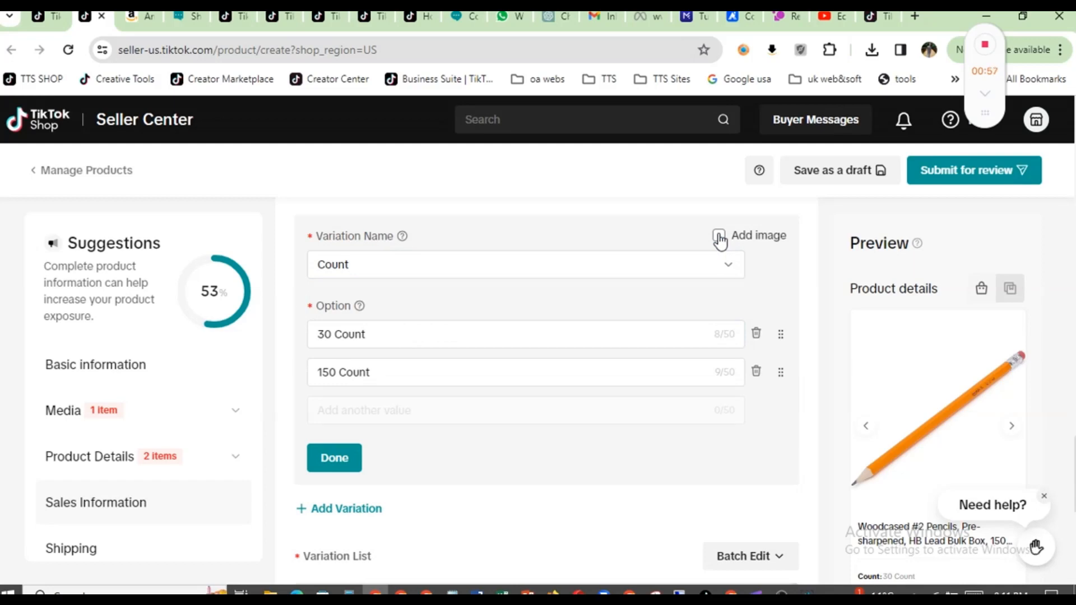
click(332, 464)
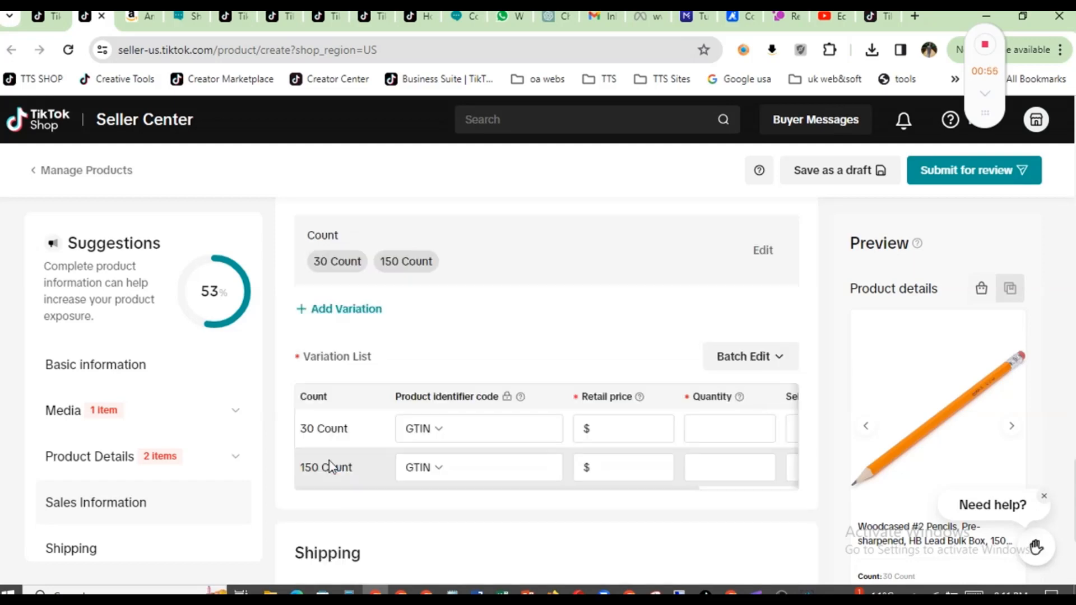
Step: Consult the Amazon listing for pricing and set the 30 Count variation's retail price to $9.99 and quantity to 111
click(605, 429)
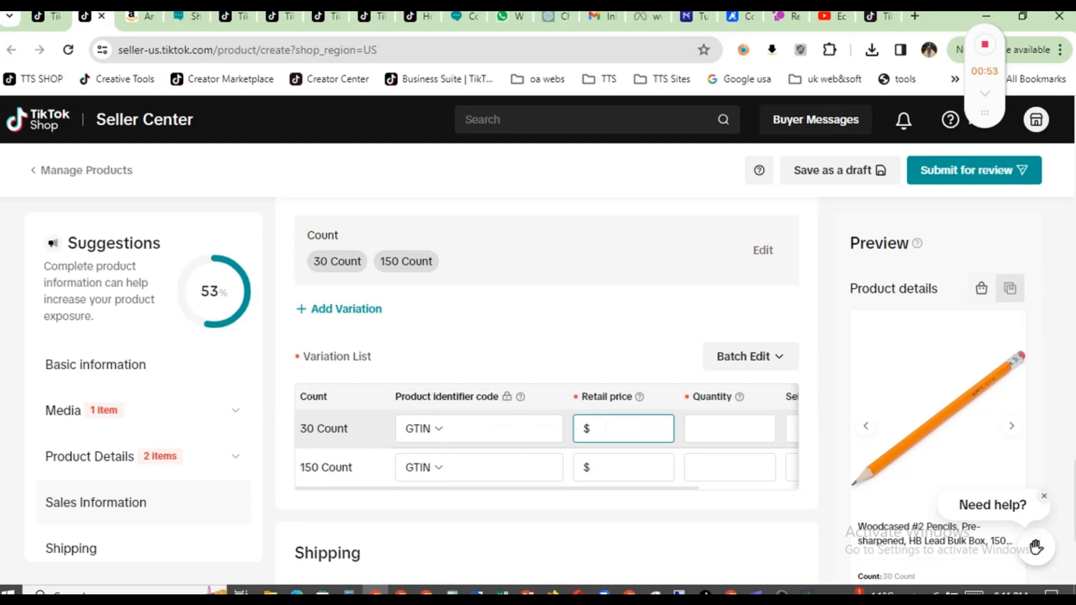
click(139, 22)
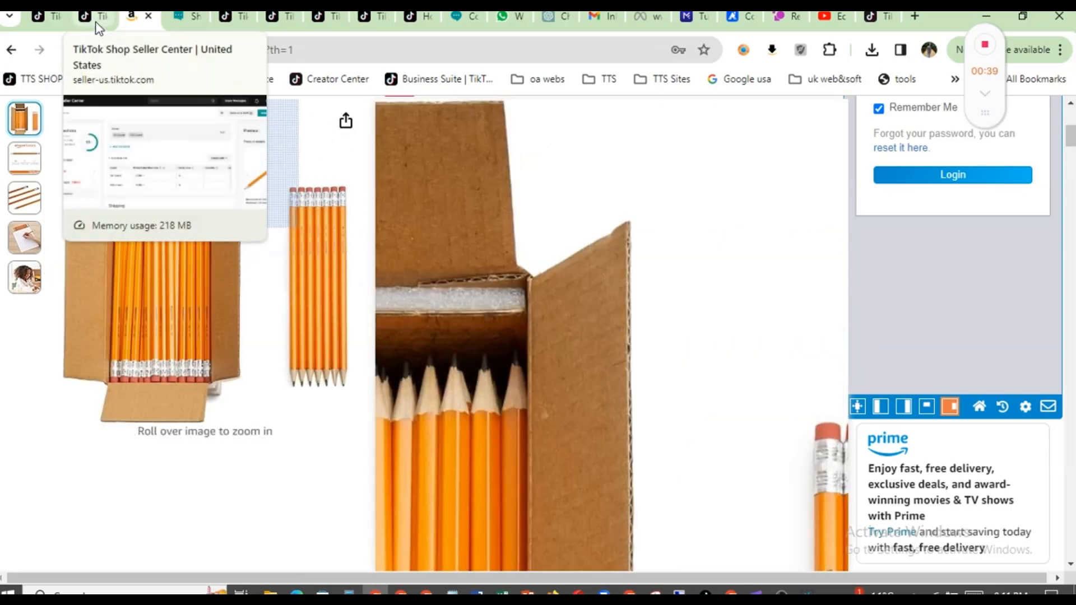
click(96, 22)
click(621, 429)
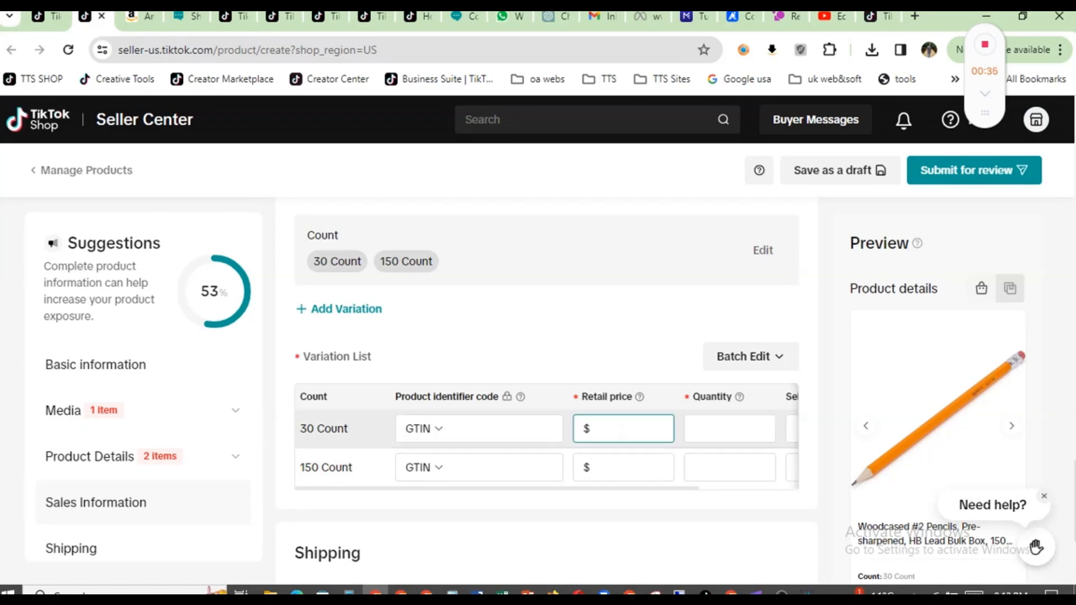
text(9.99)
key(Tab)
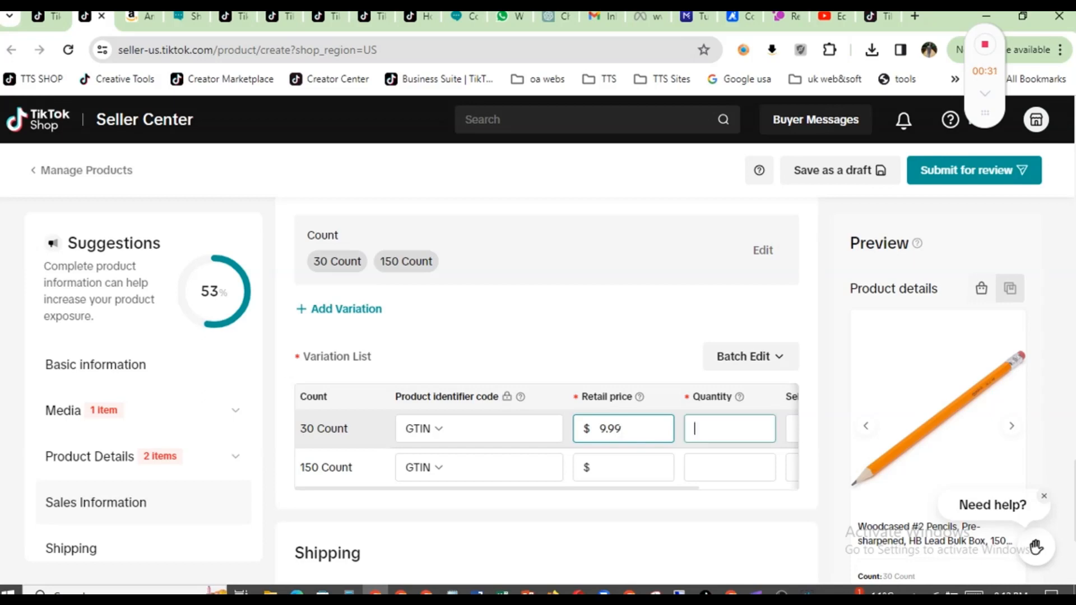
text(111)
Step: Set the 150 Count variation's retail price to $14.99 and its quantity to 111
click(616, 468)
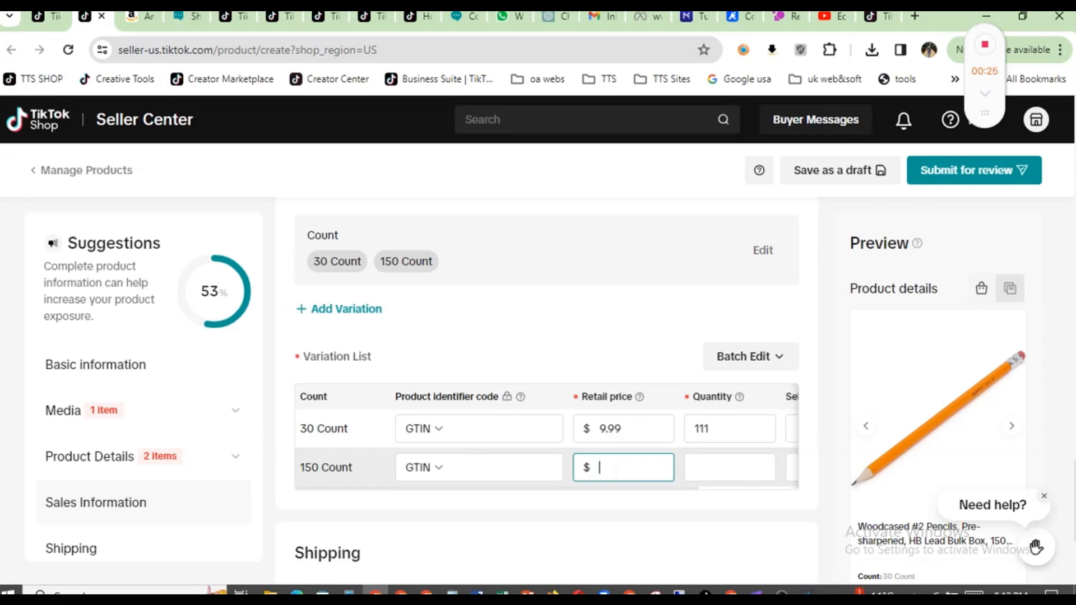
text(14.99)
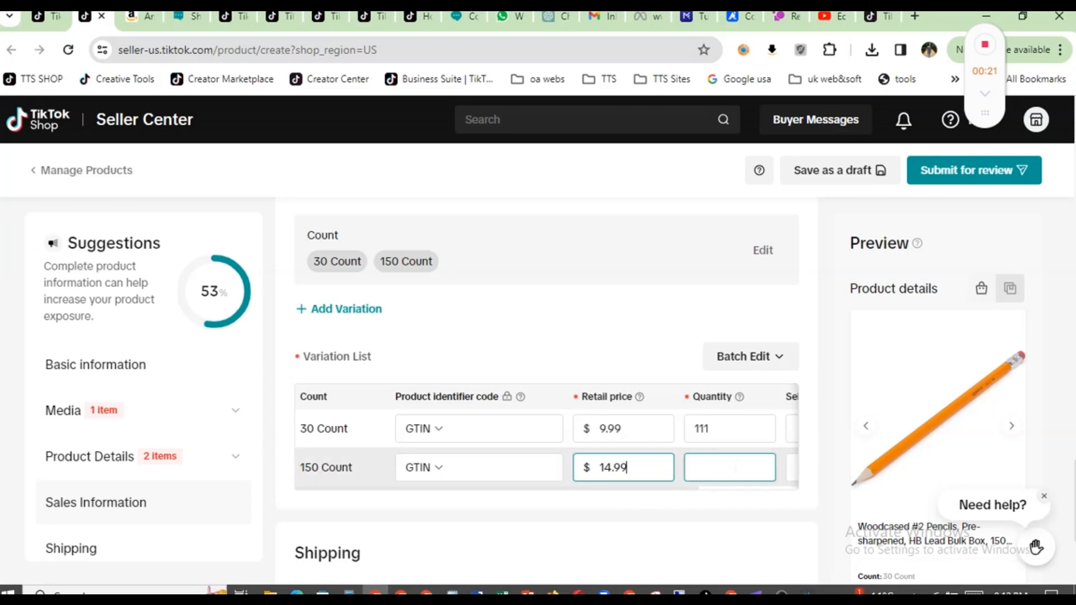
click(735, 466)
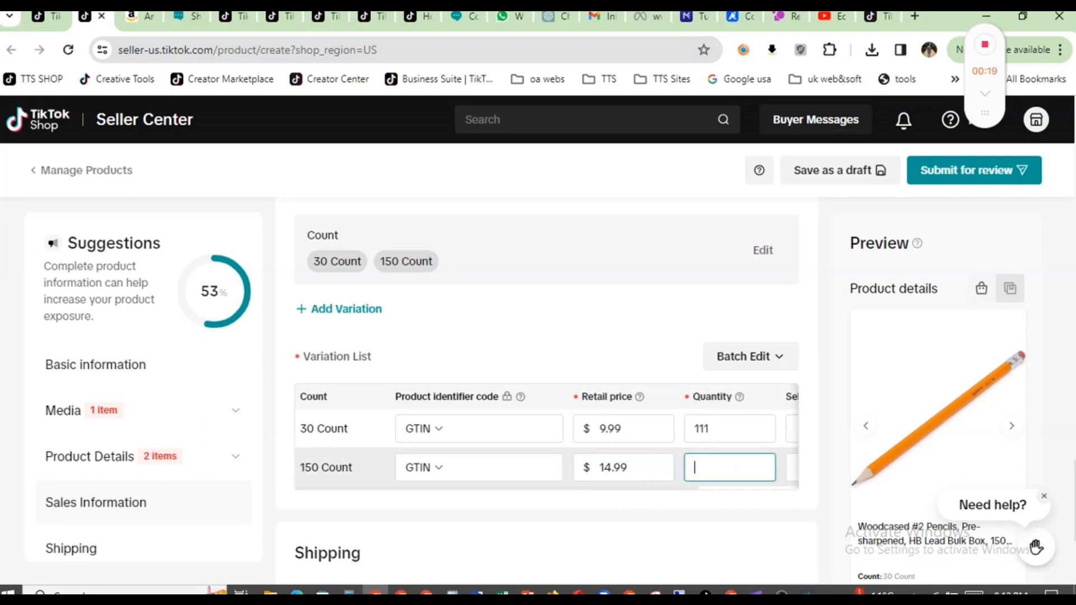
text(111)
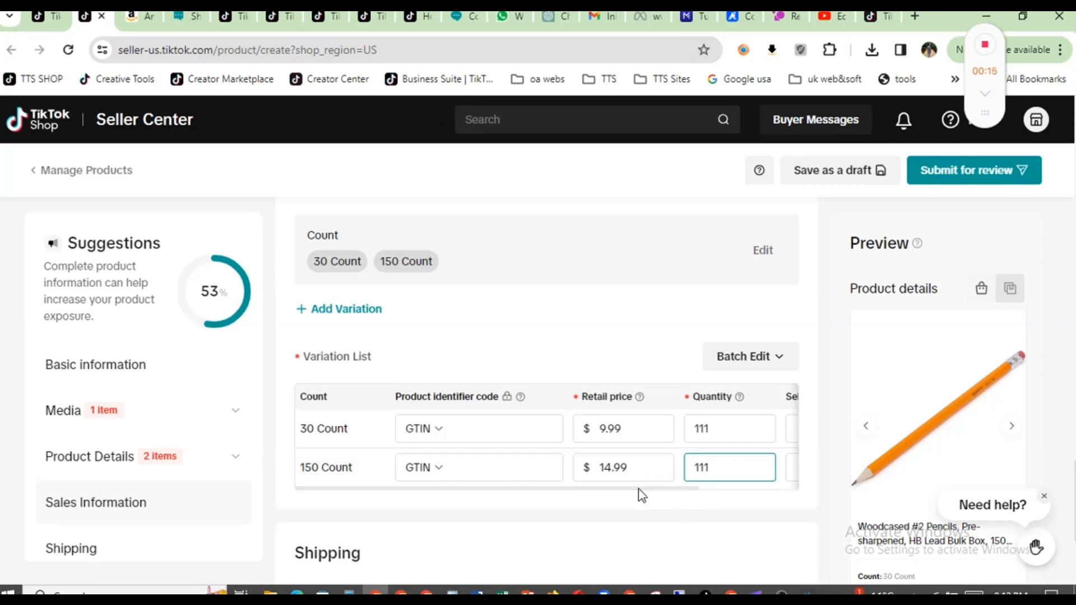
Step: Enter the seller SKUs "30count" for the 30 Count variation and "150count" for the 150 Count variation
drag(637, 487, 740, 487)
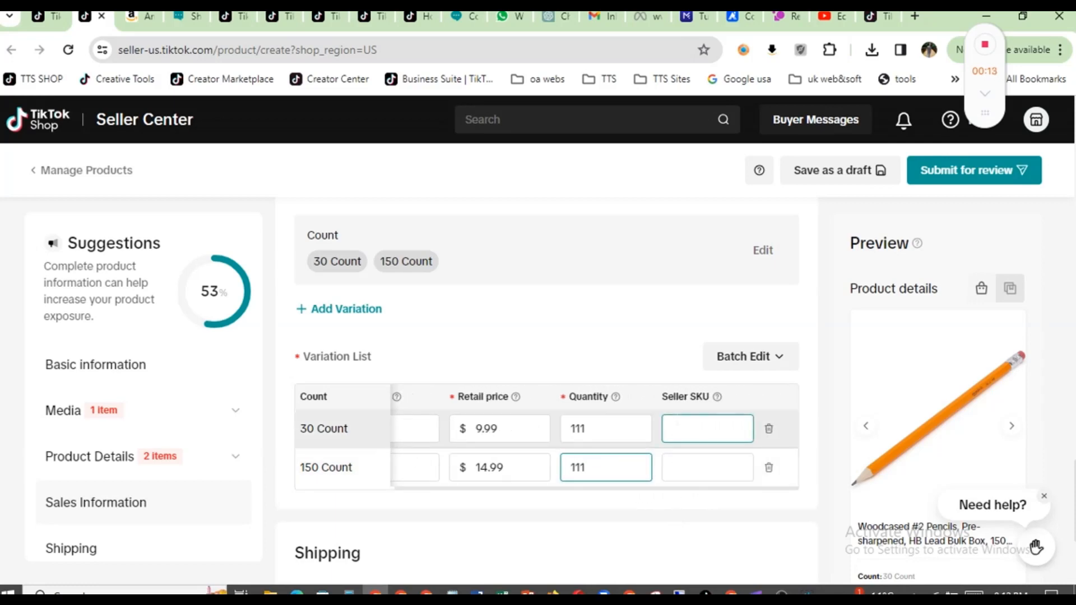
click(680, 427)
text(3)
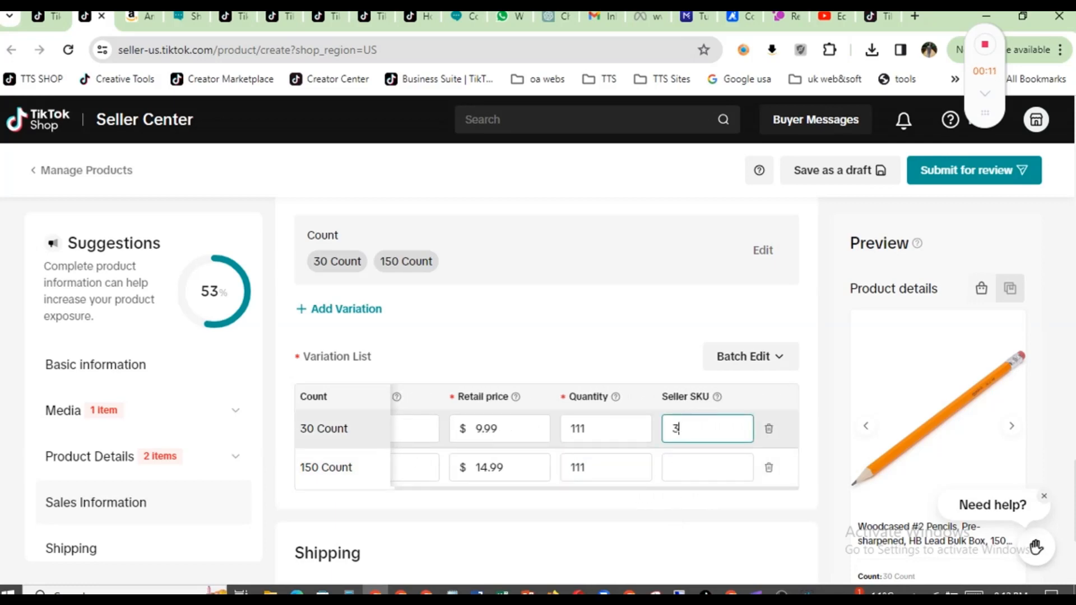
text(0count)
click(691, 462)
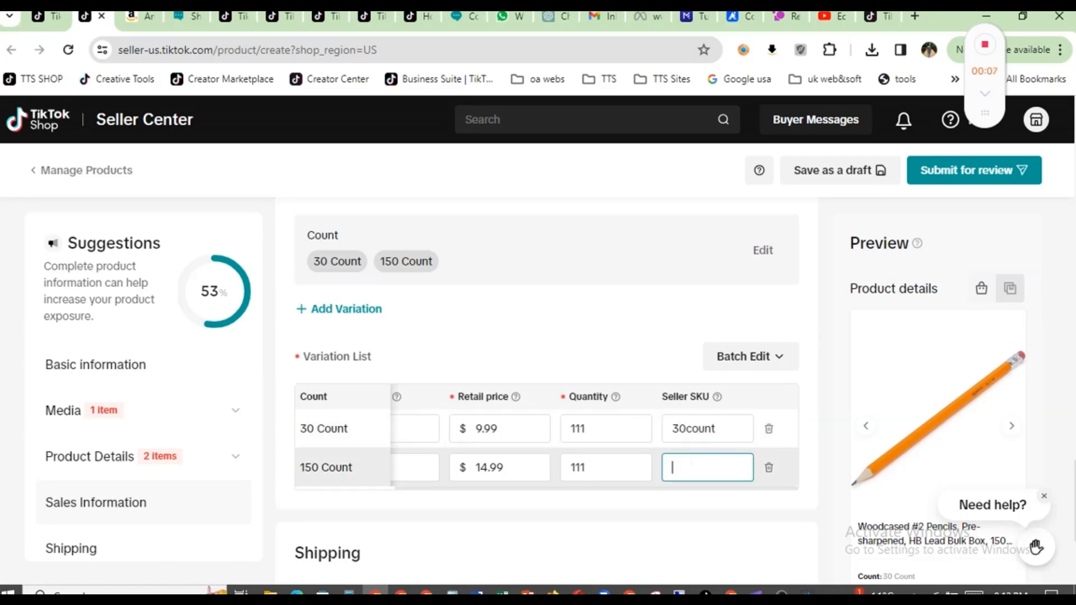
text(150count)
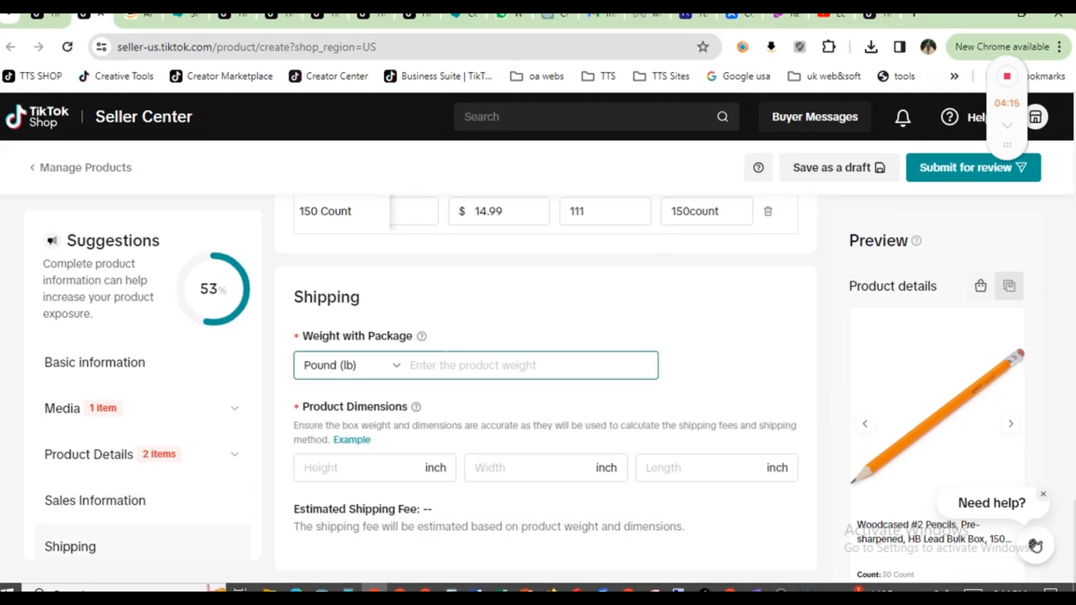
Step: Look up the item weight on the Amazon listing and set the TikTok Shop product's weight with package to 1.96 pounds
click(142, 20)
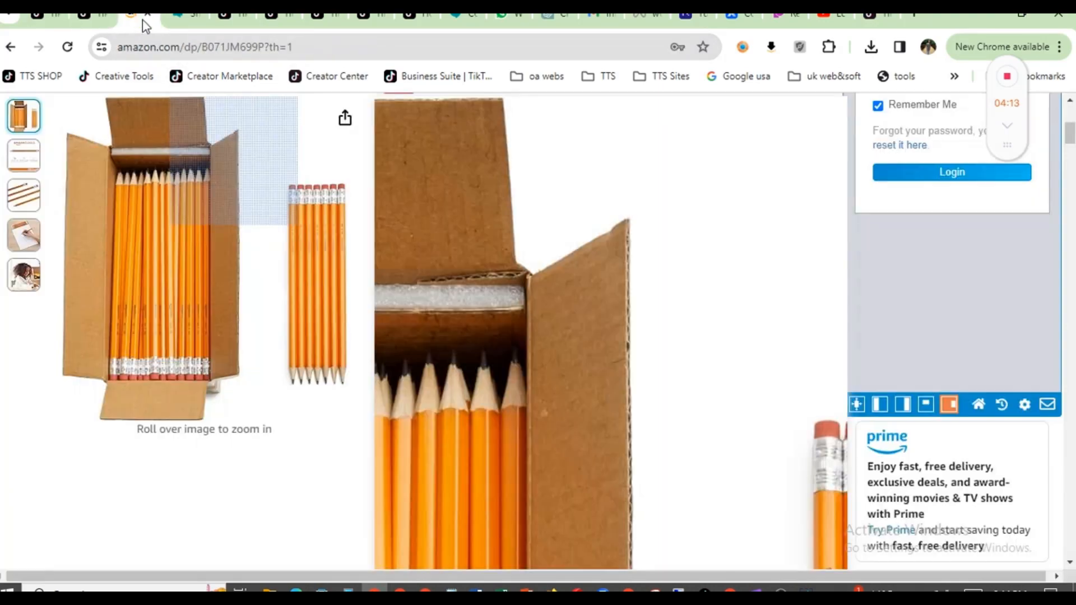
drag(1069, 134, 1070, 282)
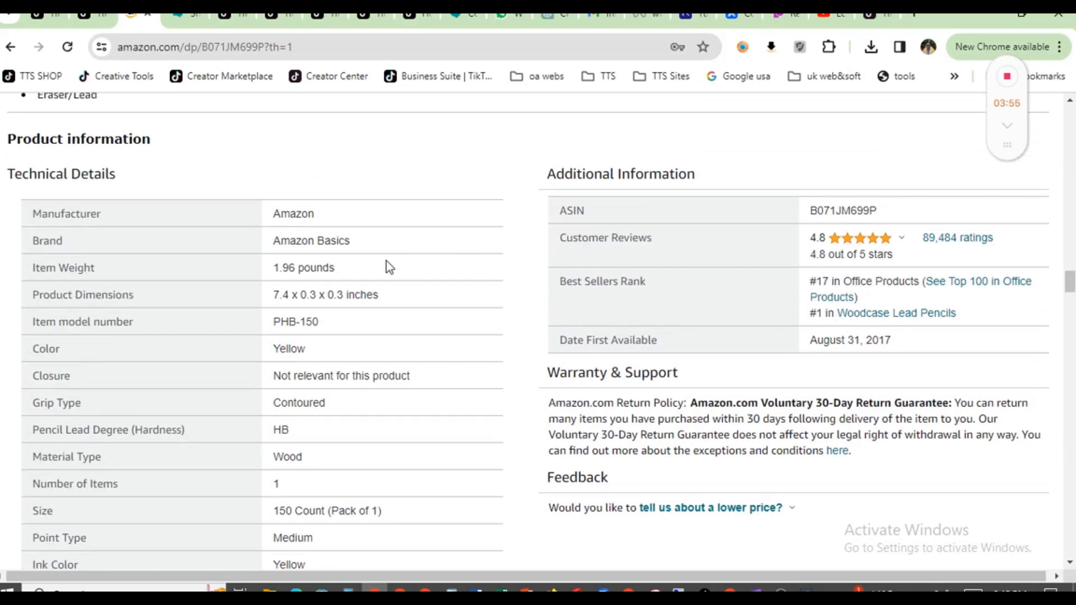
drag(274, 267, 309, 268)
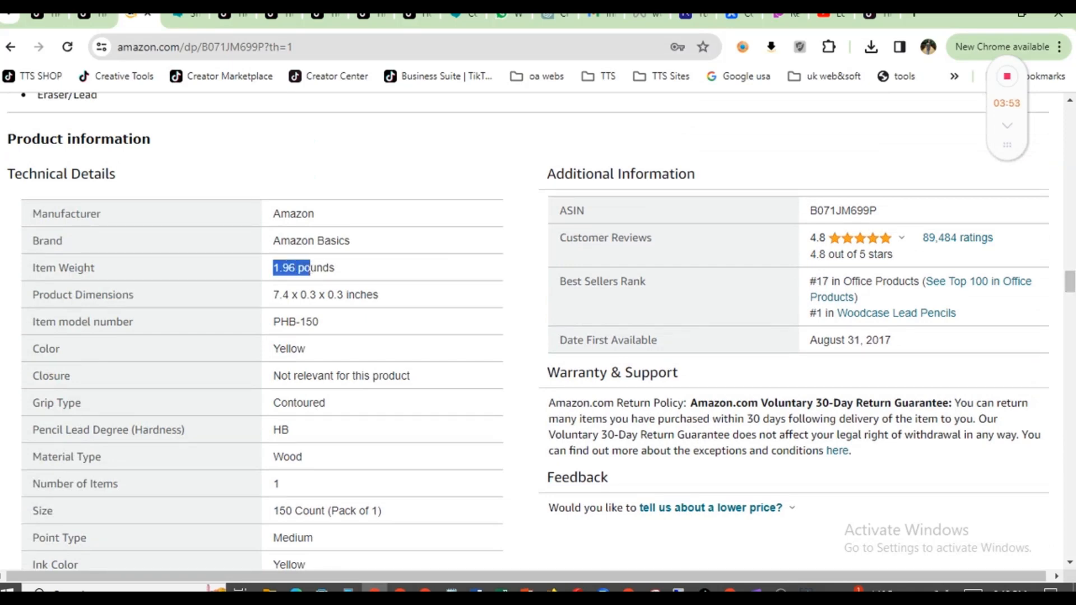
click(96, 19)
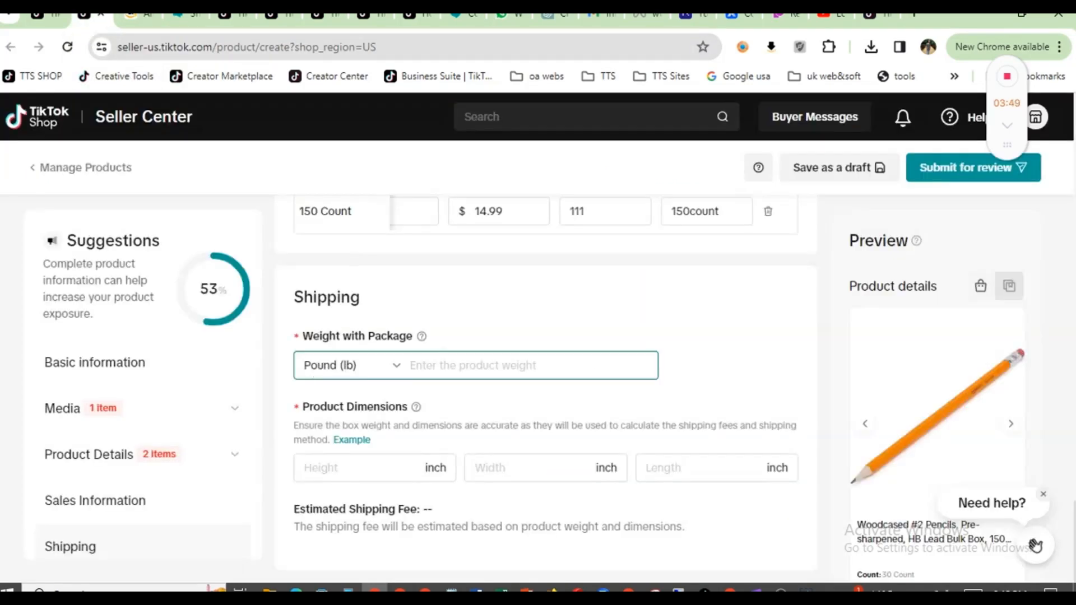
text(1)
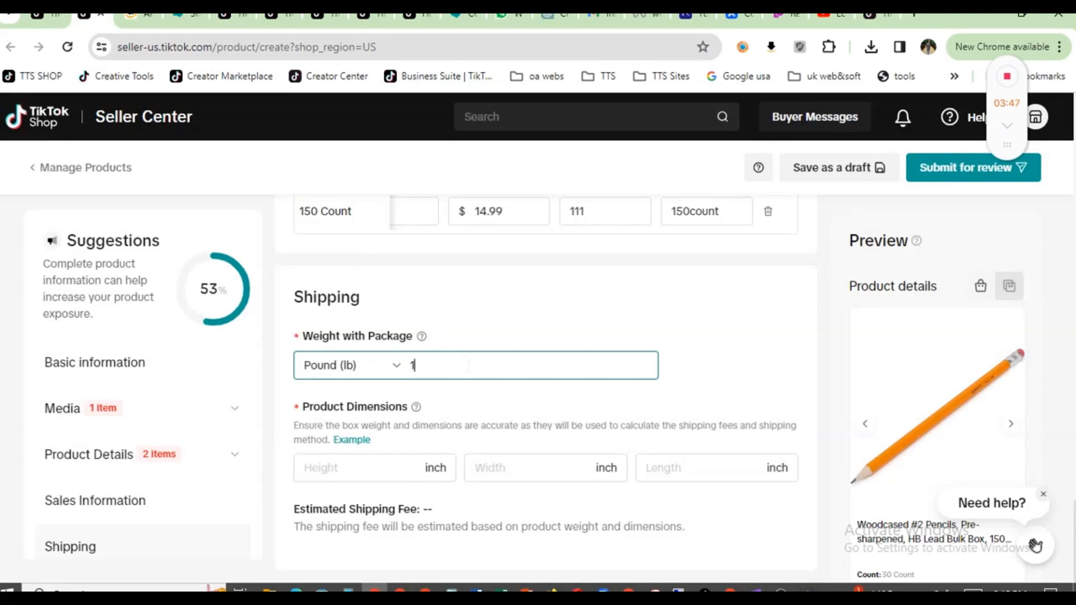
text(.96)
click(396, 373)
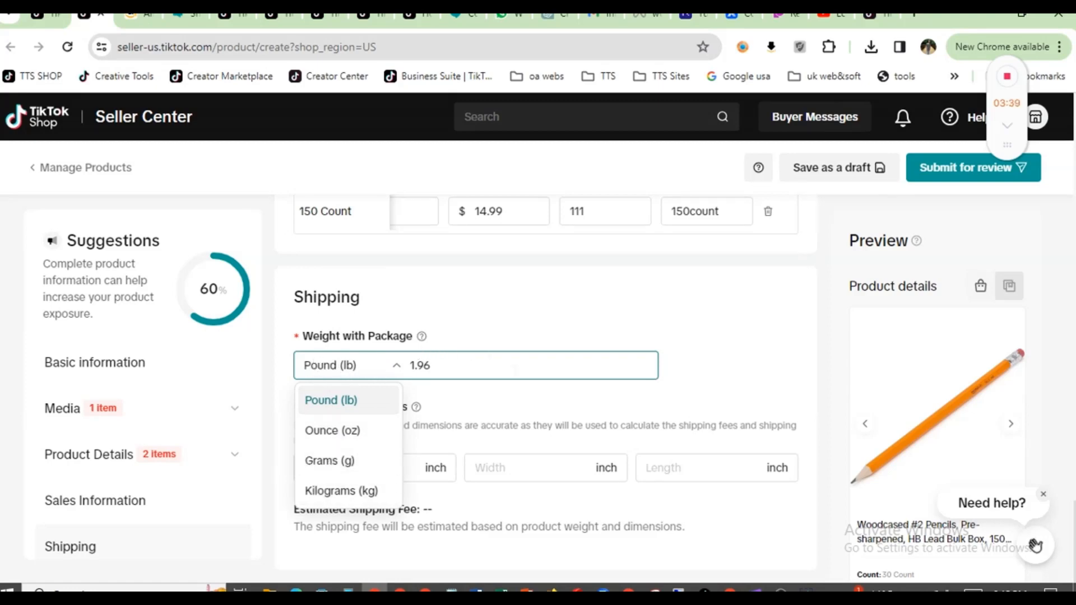
click(454, 394)
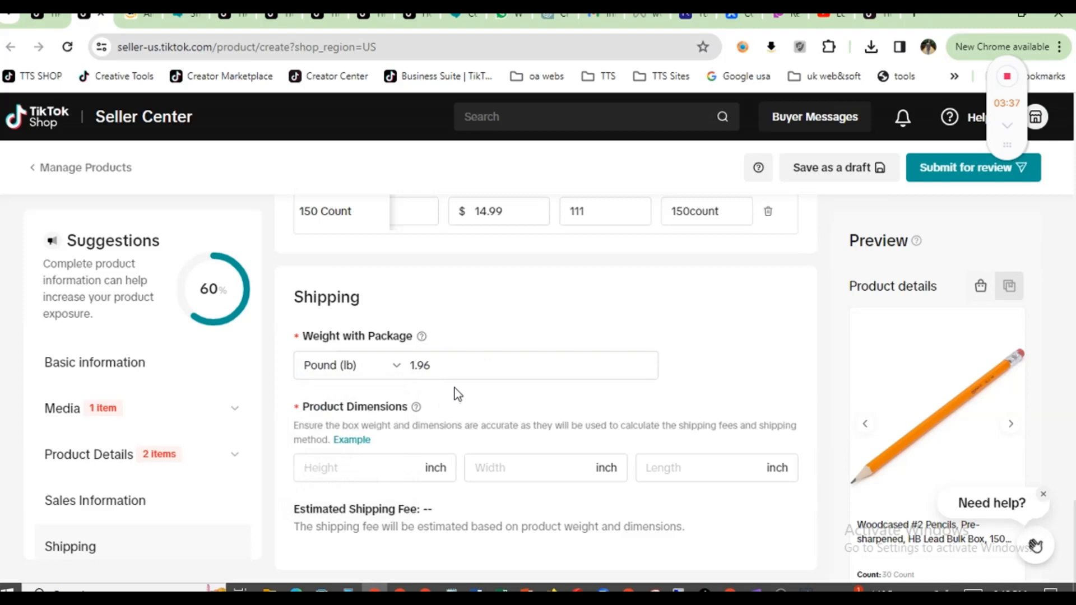
Step: Consult the Amazon listing's product dimensions and set the TikTok Shop product's height to 1, width to 1 and length to 7 inches
click(137, 16)
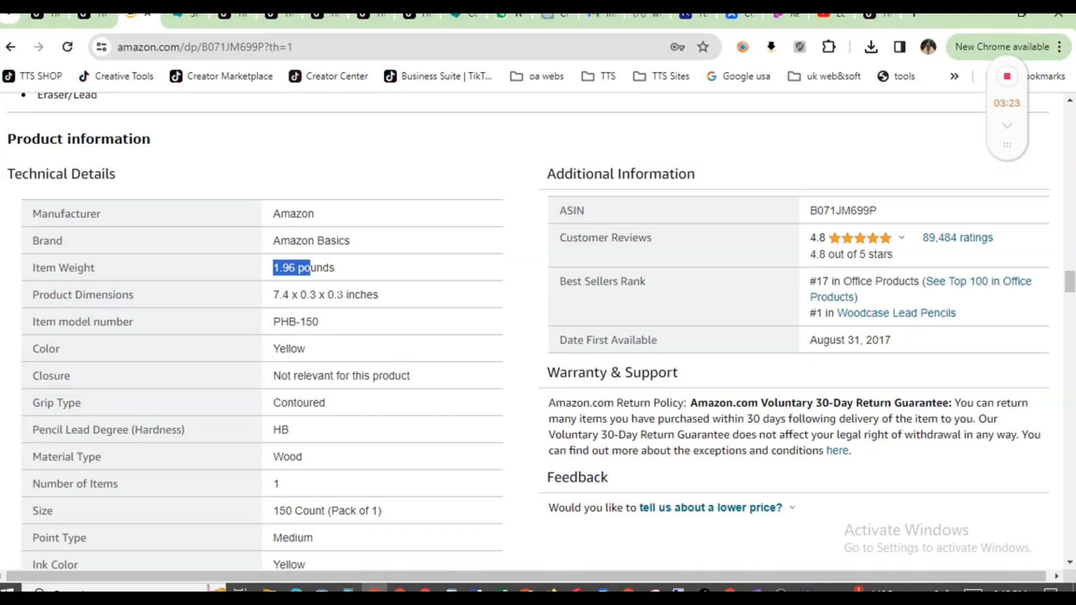
drag(339, 294, 335, 295)
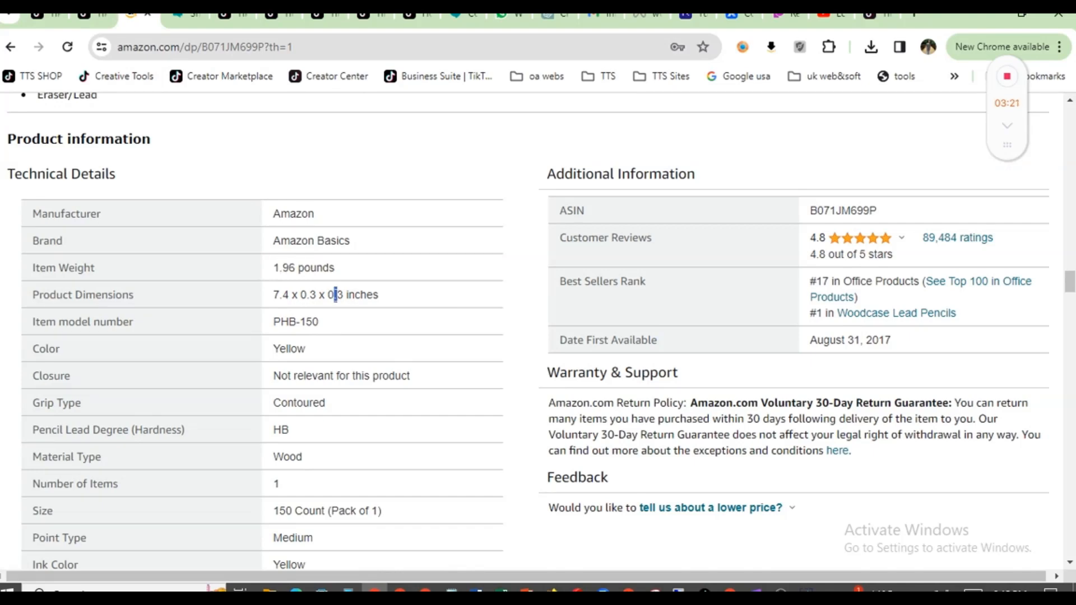
click(335, 295)
click(88, 20)
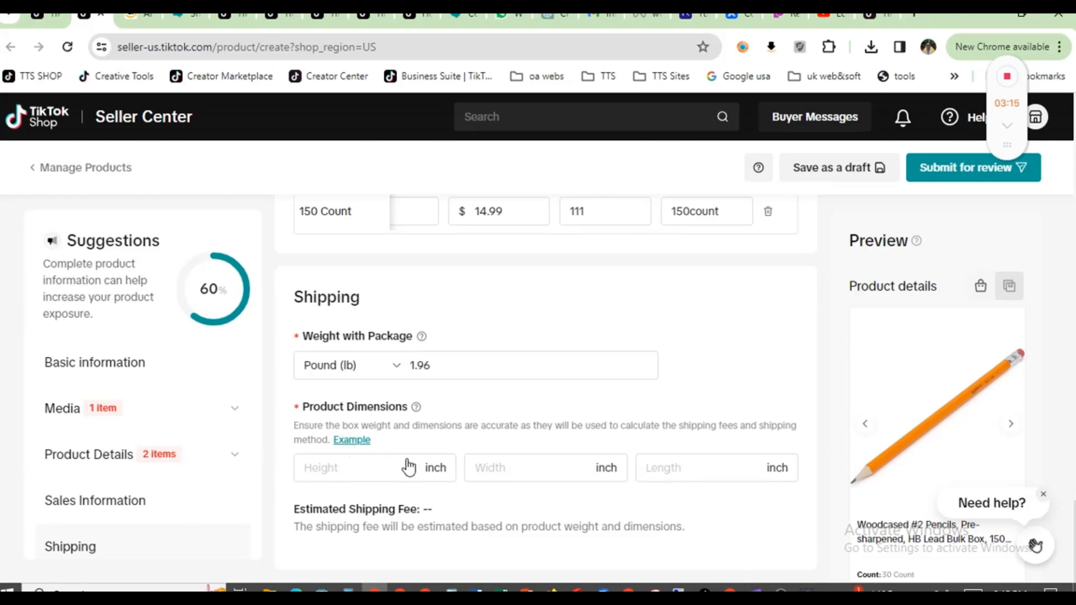
click(349, 469)
text(1)
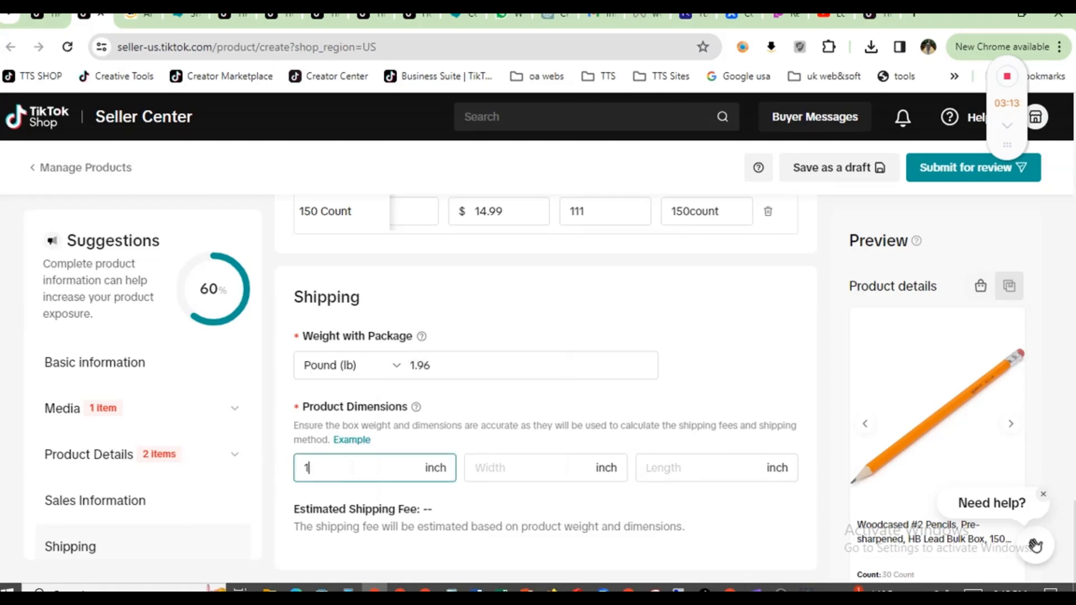
key(Tab)
text(1)
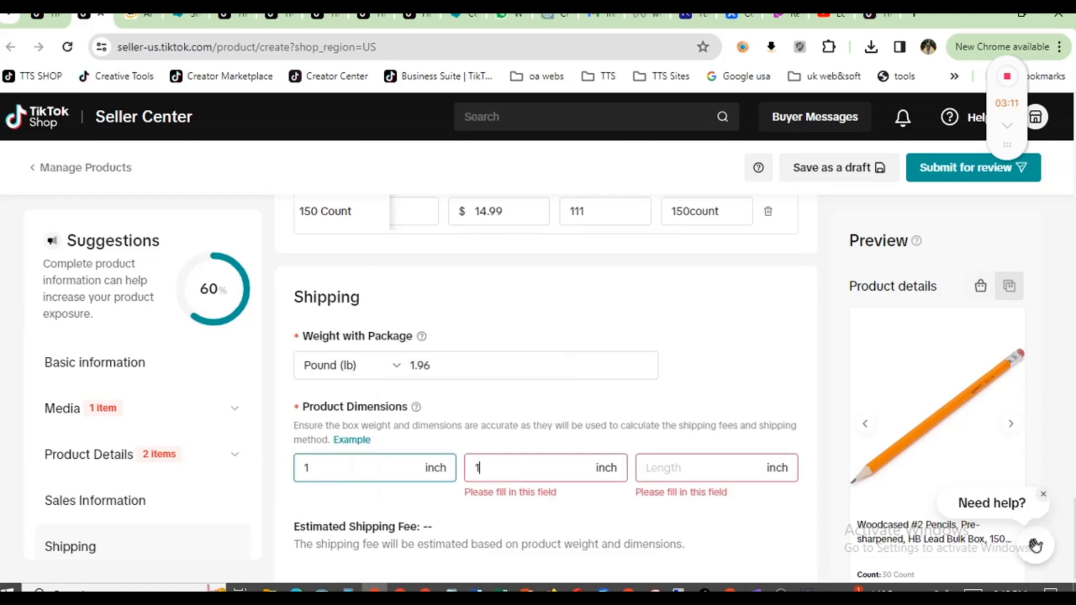
key(Tab)
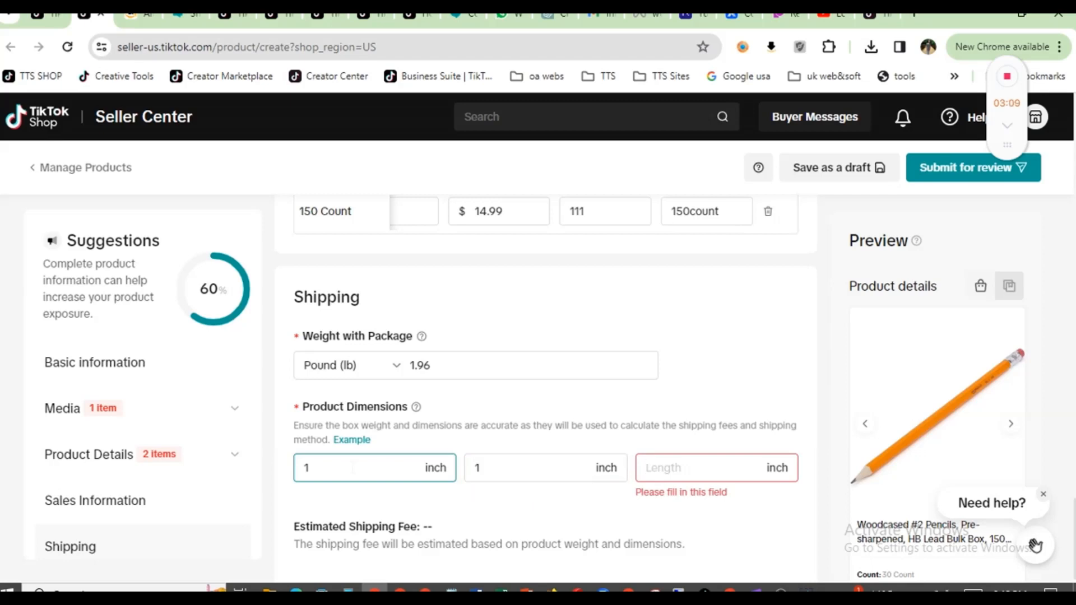
text(7)
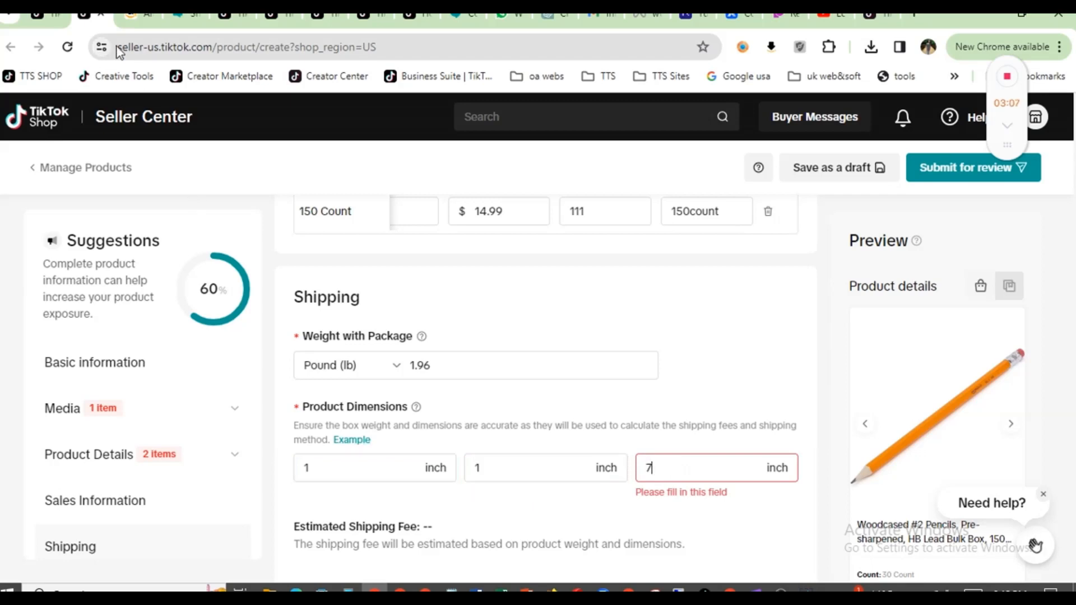
click(133, 21)
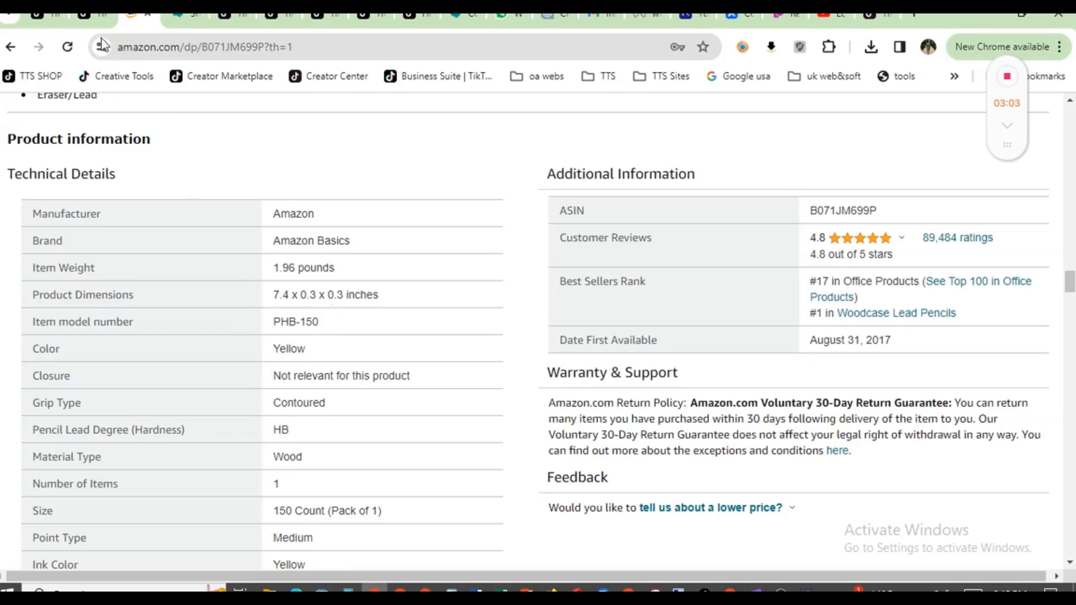
click(93, 18)
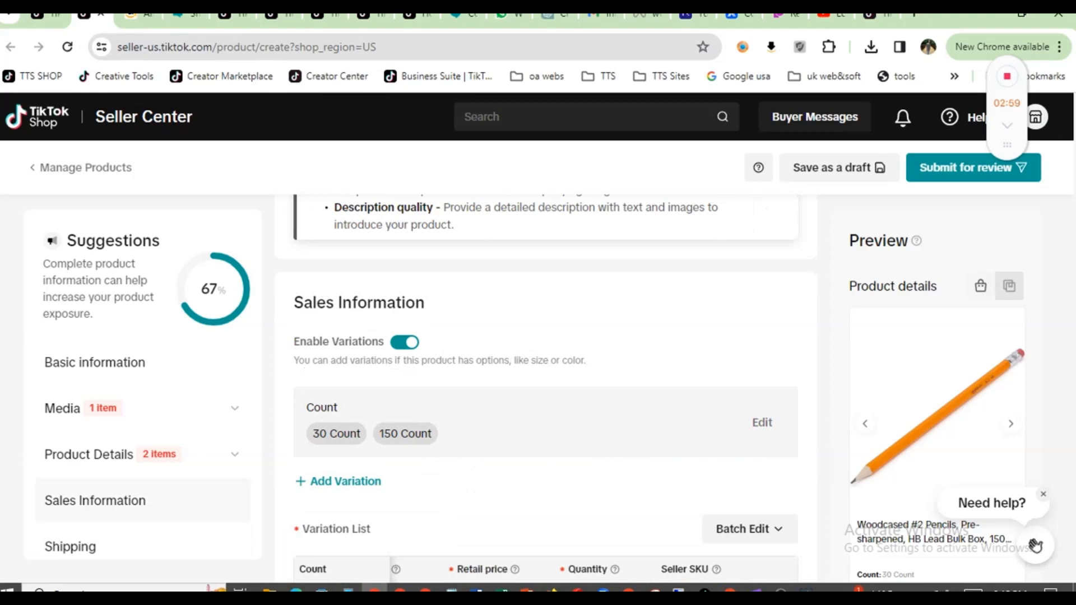
Step: Submit the pencil product for review, going ahead despite the suggested description optimization
scroll(544, 392, down, 9)
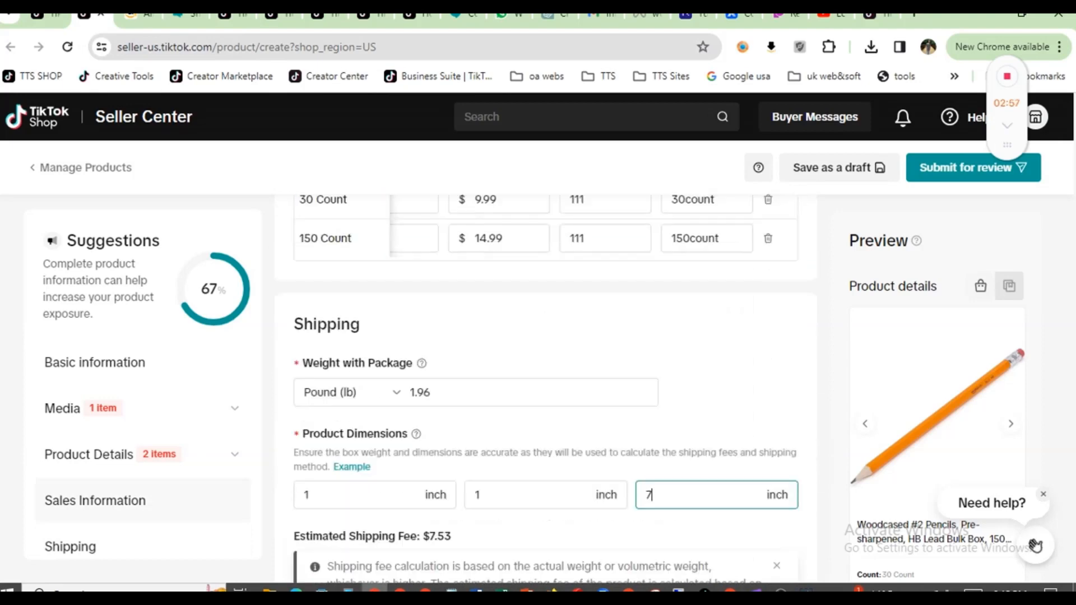
click(816, 406)
click(964, 169)
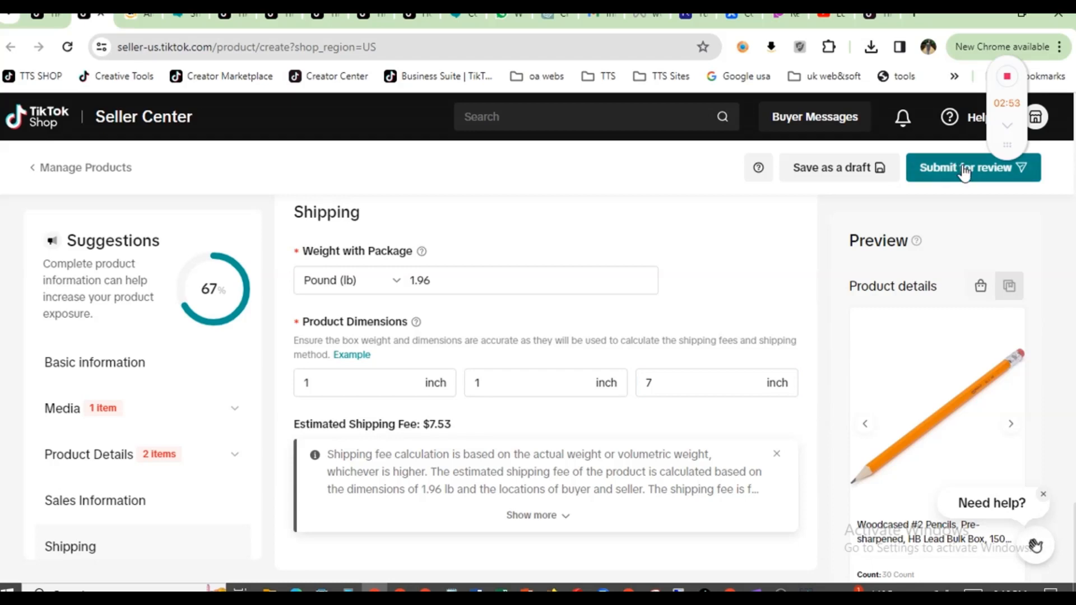
click(964, 169)
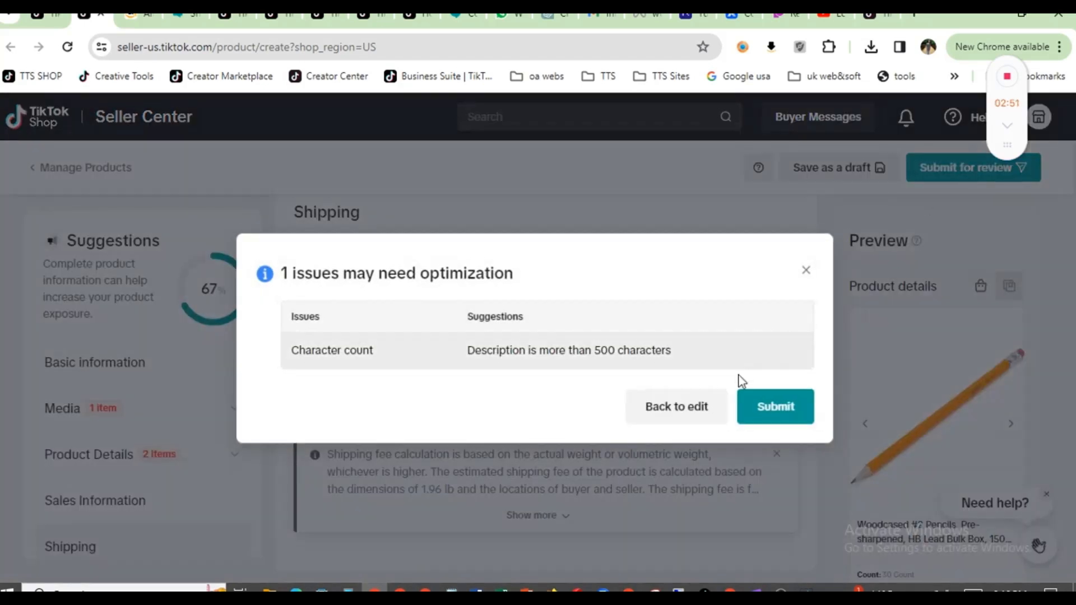
click(753, 408)
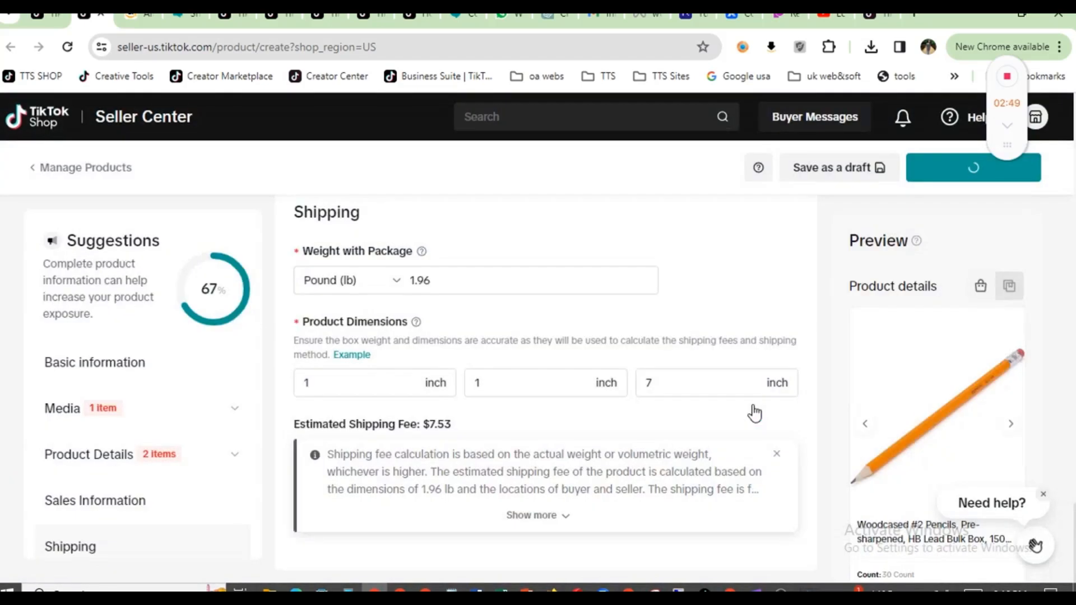